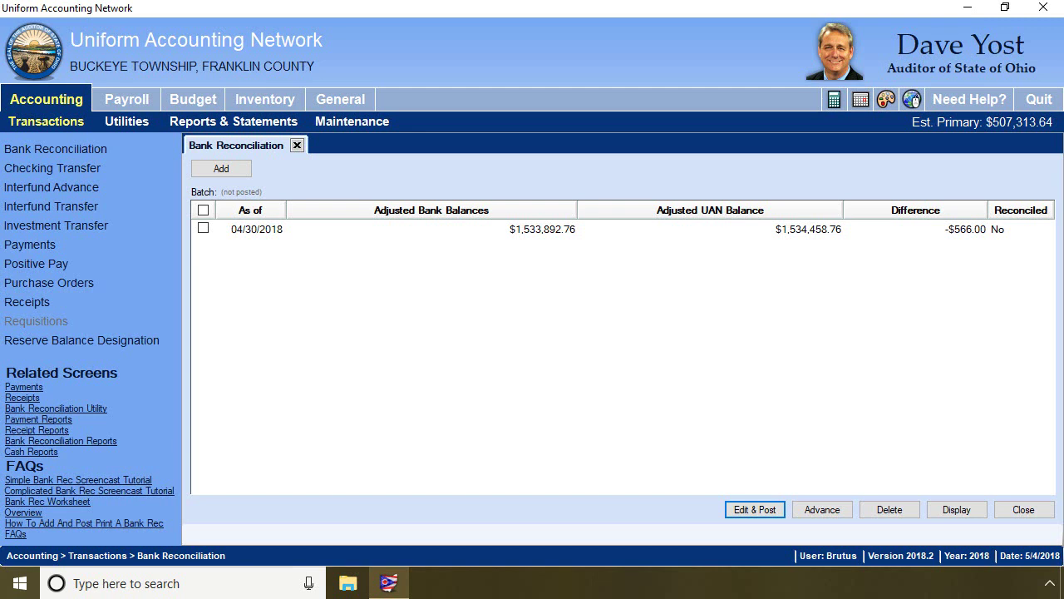
Open the 04/30/2018 bank reconciliation for editing and review its Reconciliation & Post summary.
click(203, 228)
click(754, 514)
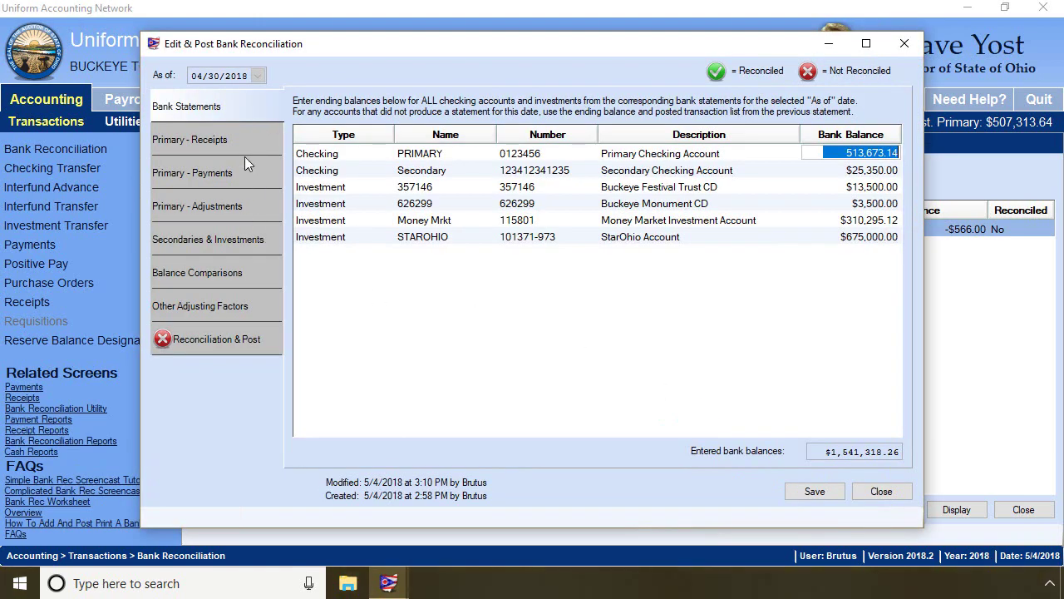
click(238, 350)
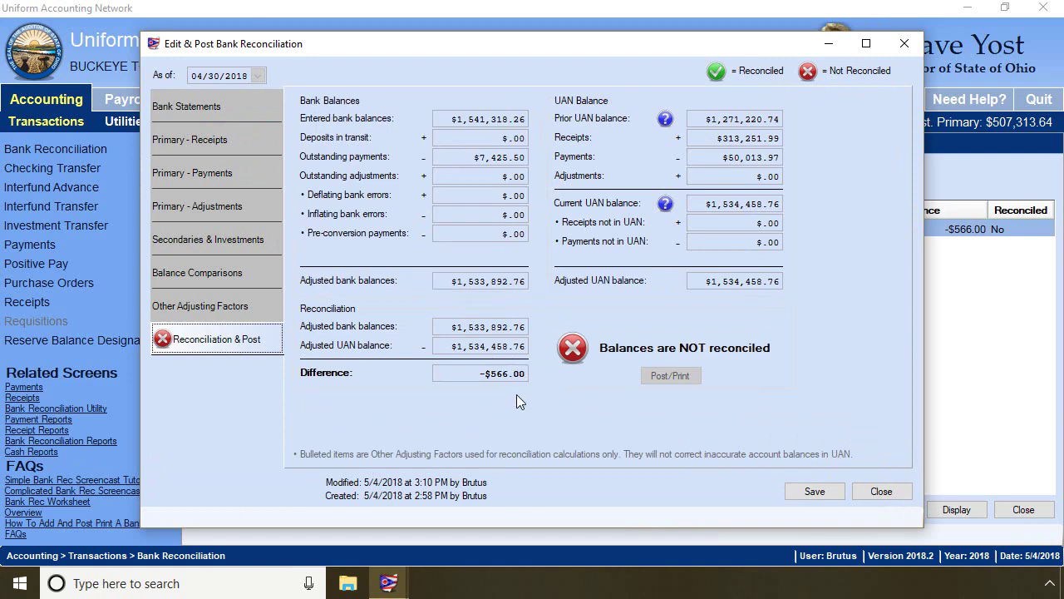
Review the primary payments in the bank reconciliation, then save and close it.
click(205, 175)
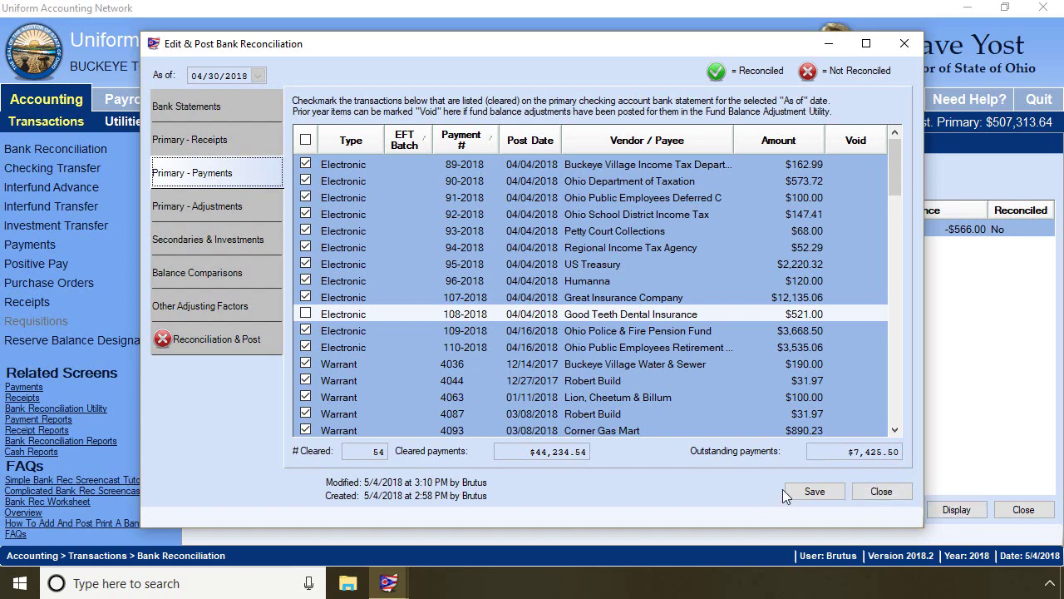
click(806, 496)
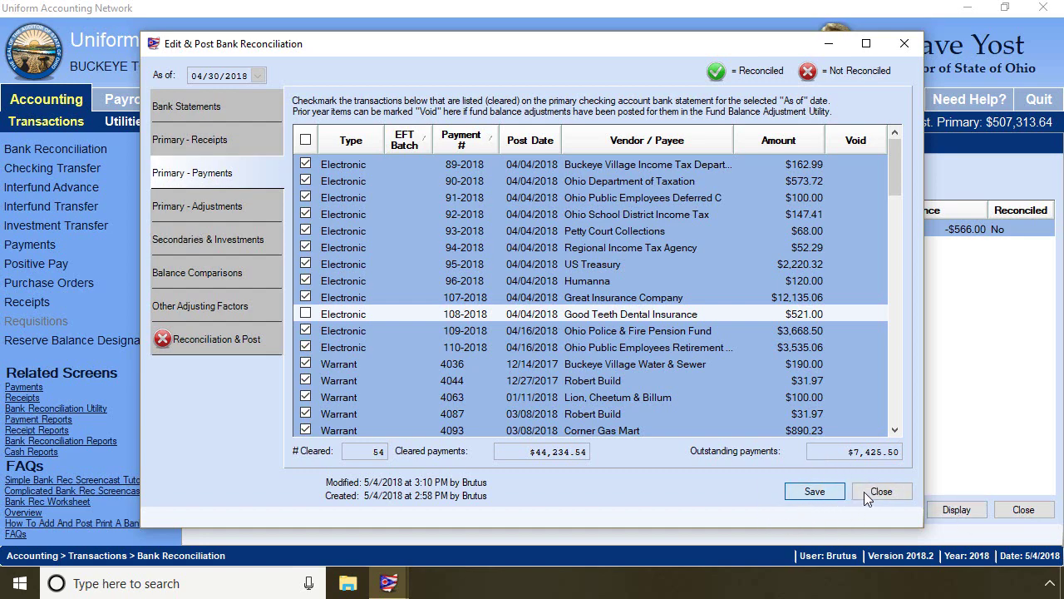
click(878, 493)
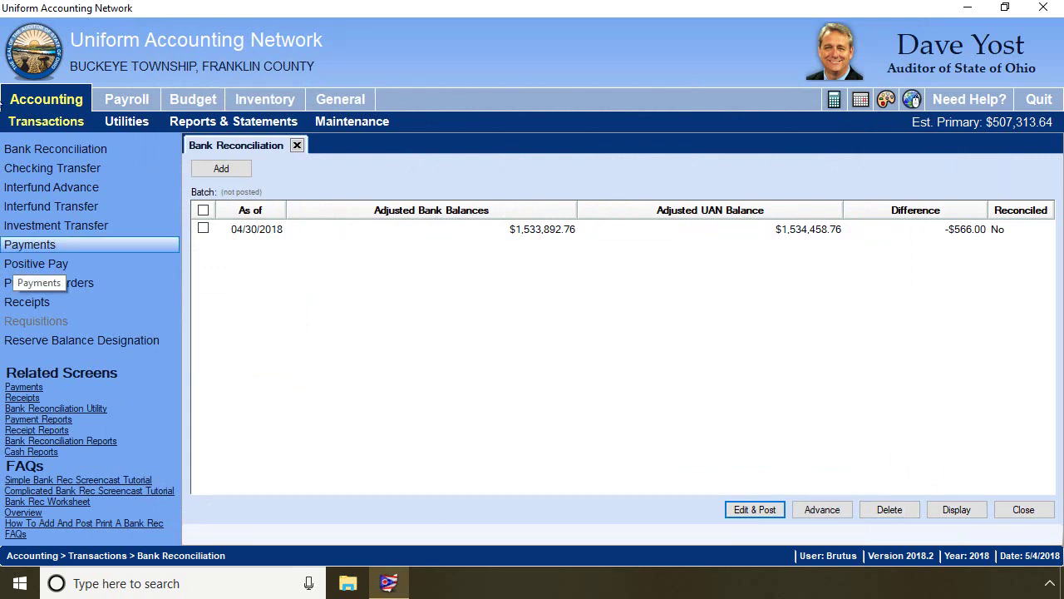
Open the accounting Payment Reports and choose the Payment Register Detail report.
click(212, 122)
scroll(96, 262, down, 4)
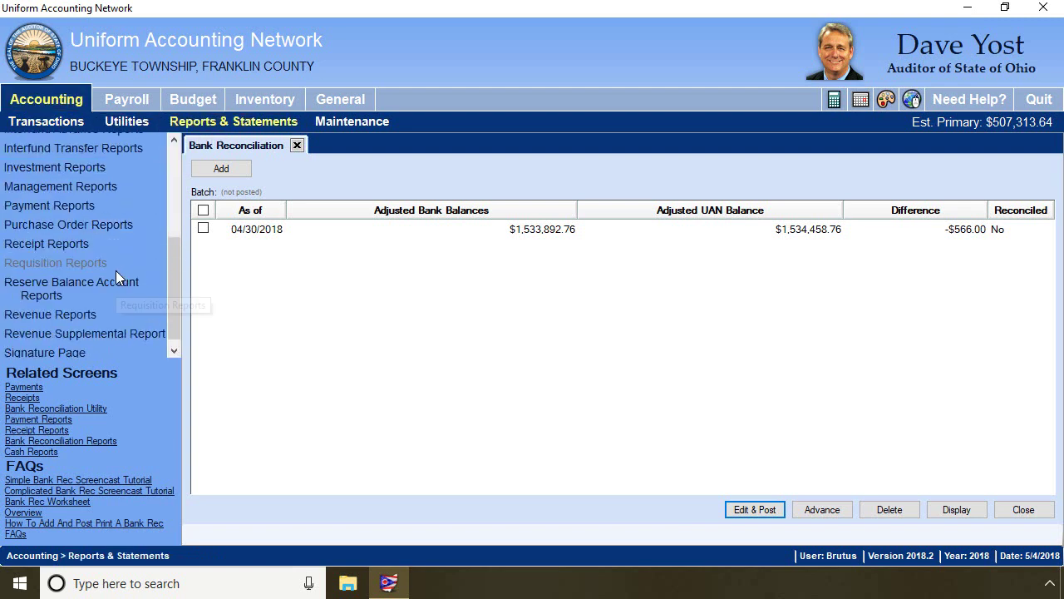
click(53, 205)
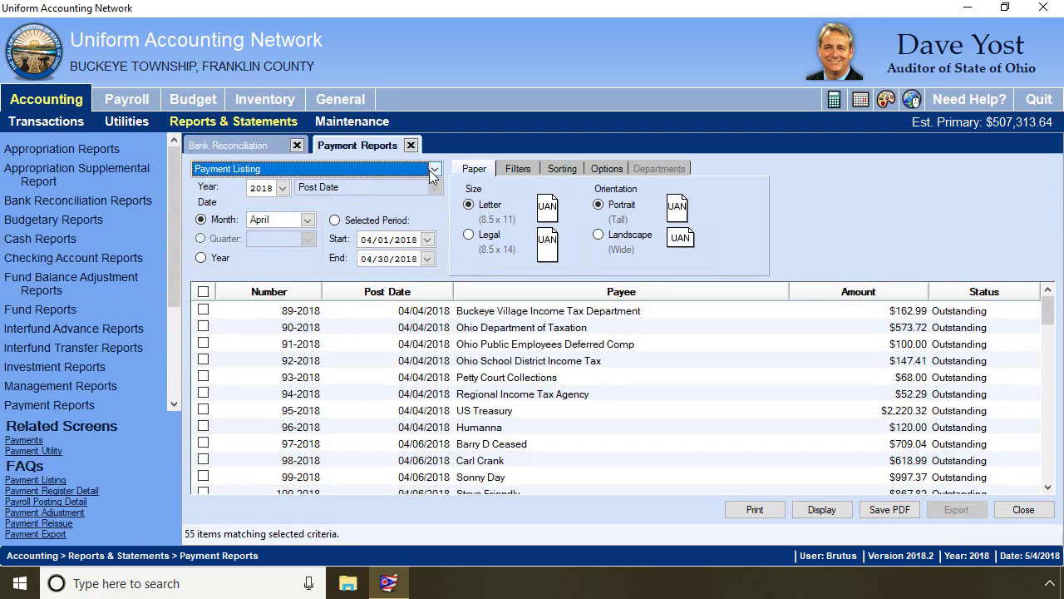
click(356, 171)
click(301, 219)
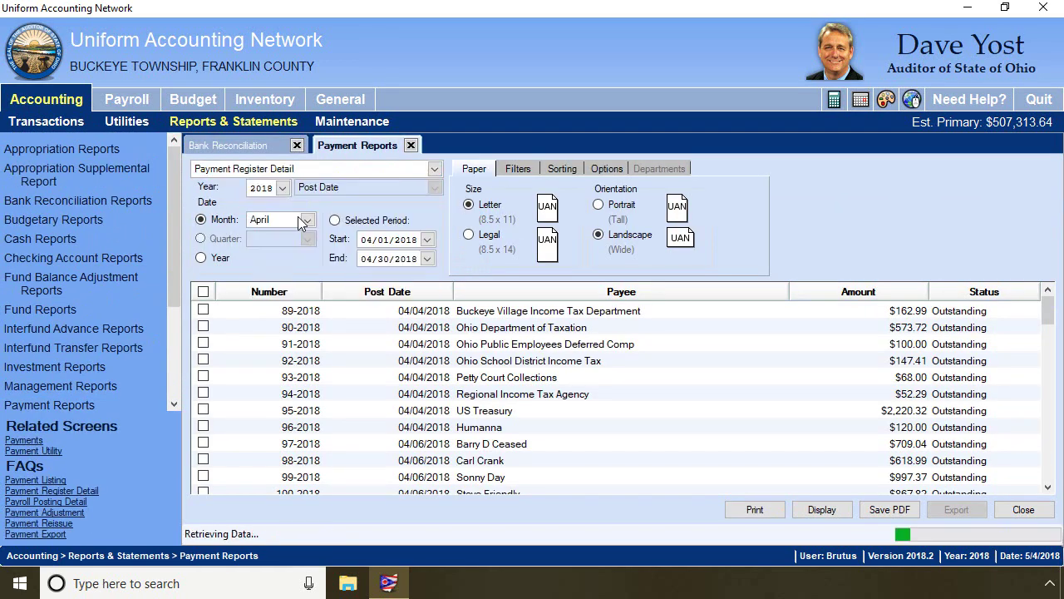
Filter the payment report to Outstanding status, Accounting type and Voucher form type.
click(518, 169)
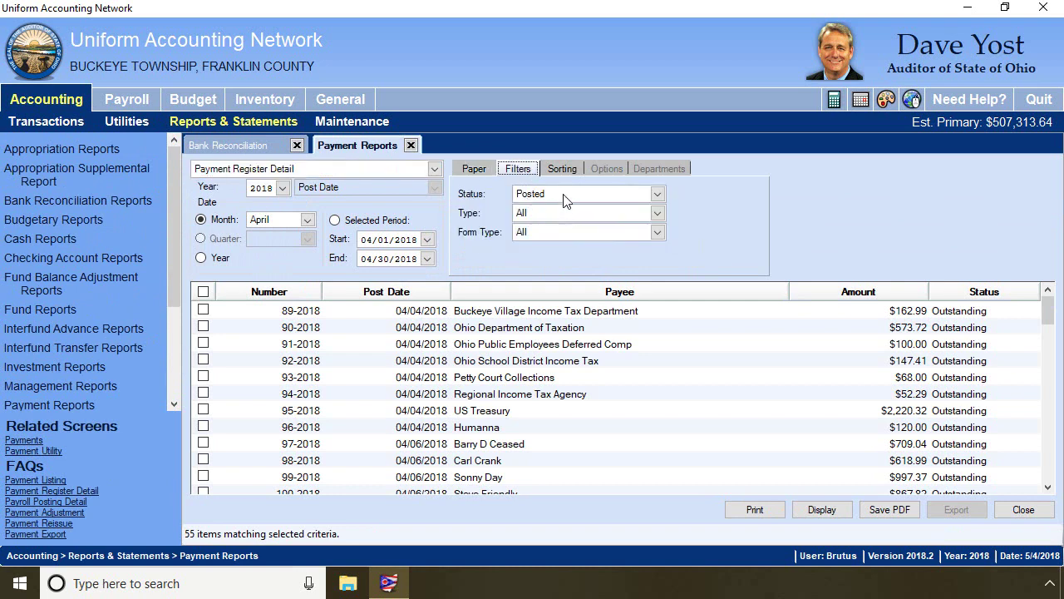
click(535, 198)
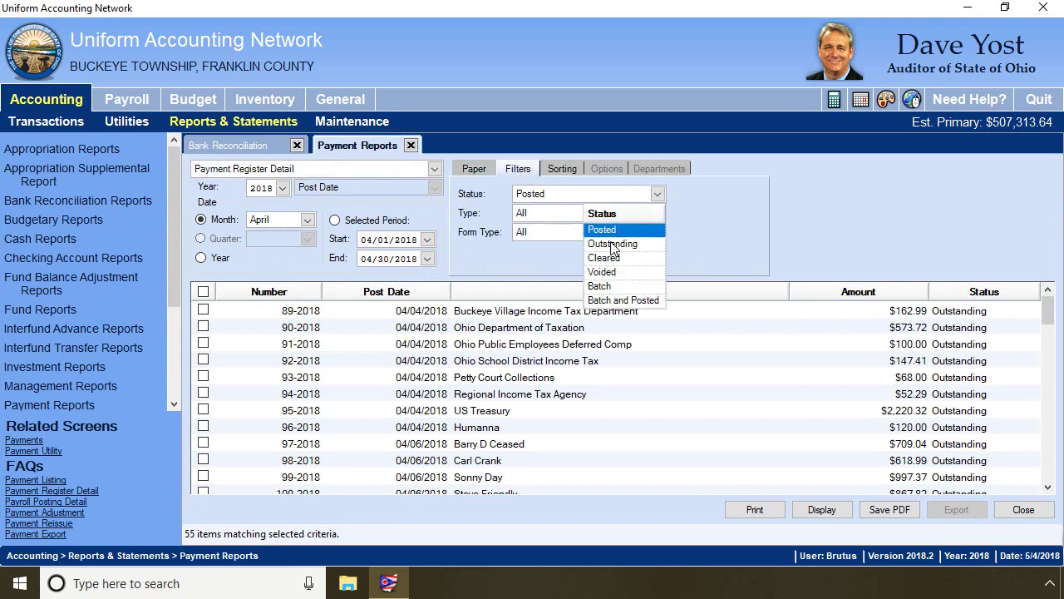
click(613, 245)
click(550, 216)
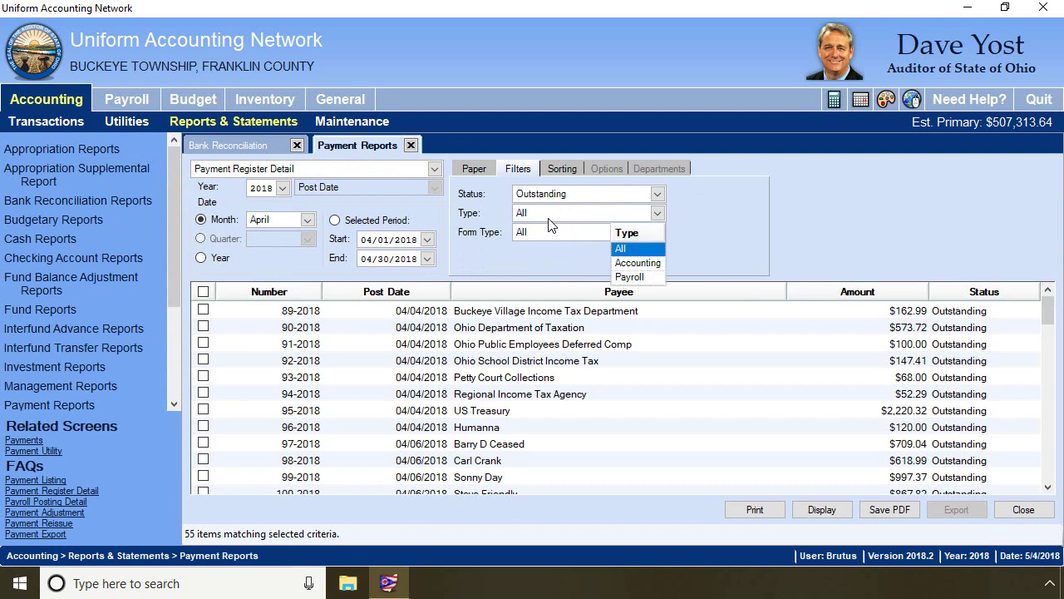
click(636, 263)
click(657, 233)
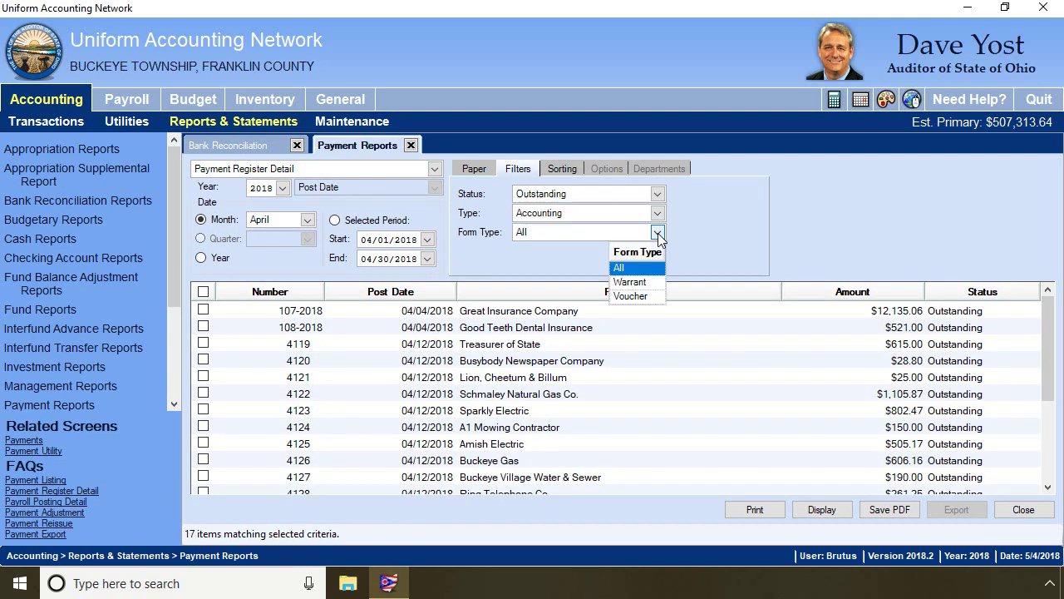
click(635, 297)
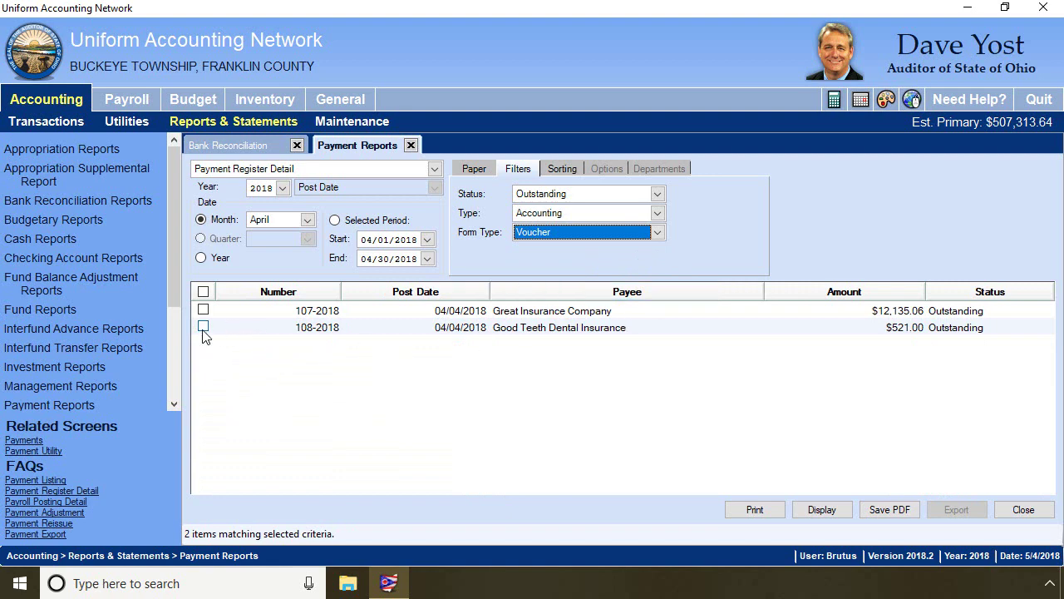
Display the register detail for Good Teeth Dental Insurance payment 108-2018, read through its distribution, and close the report and Payment Reports.
click(203, 328)
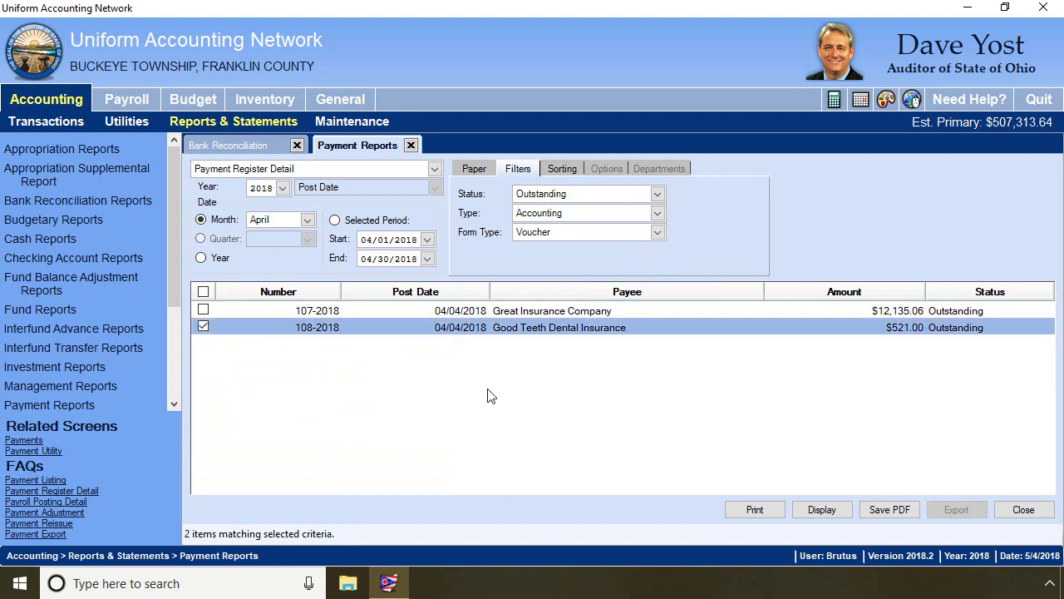
click(823, 510)
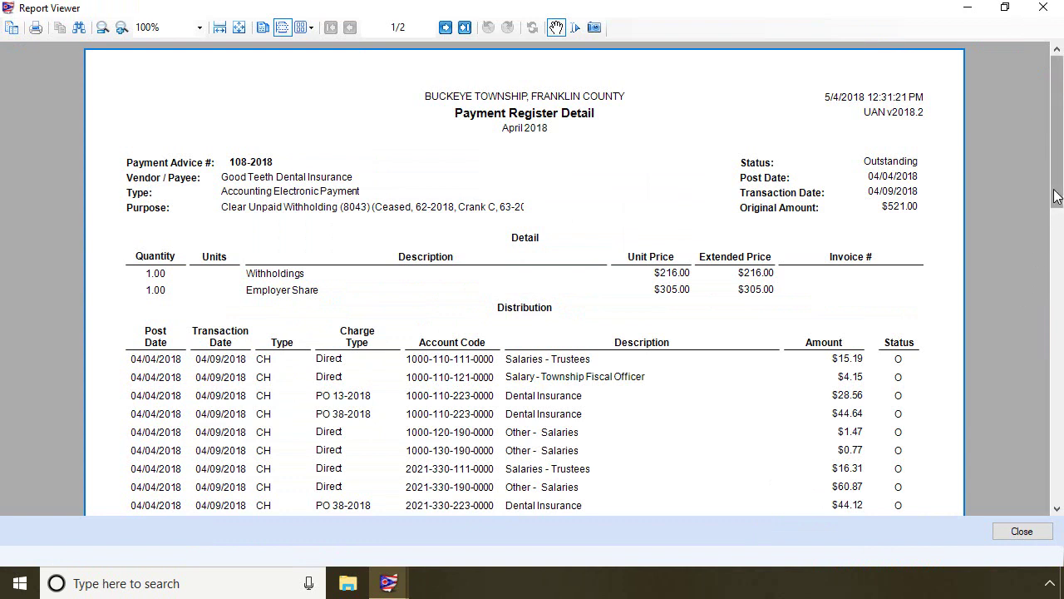
drag(1056, 196, 1060, 328)
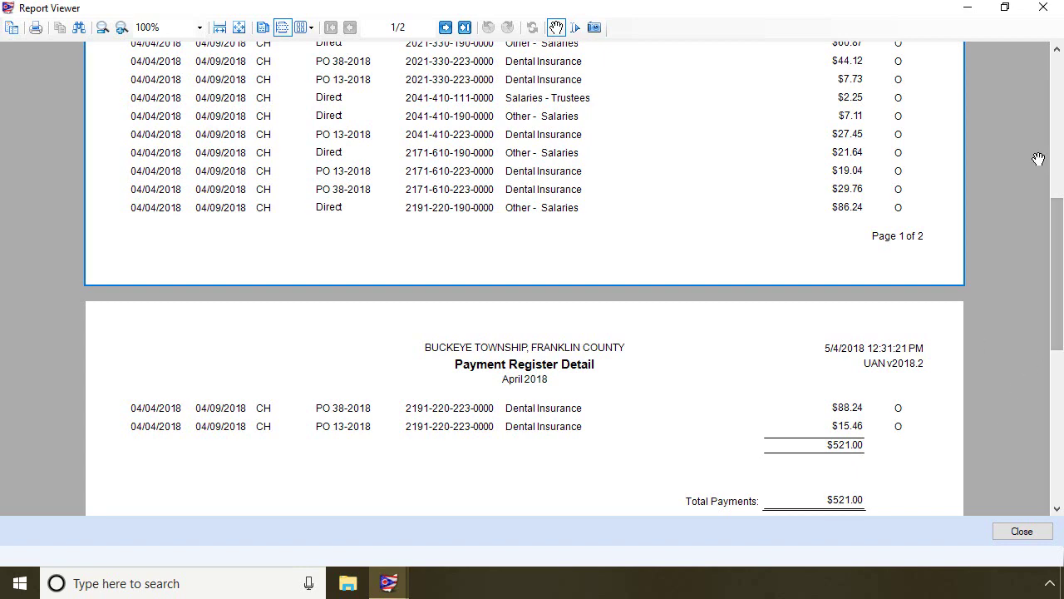
click(1044, 8)
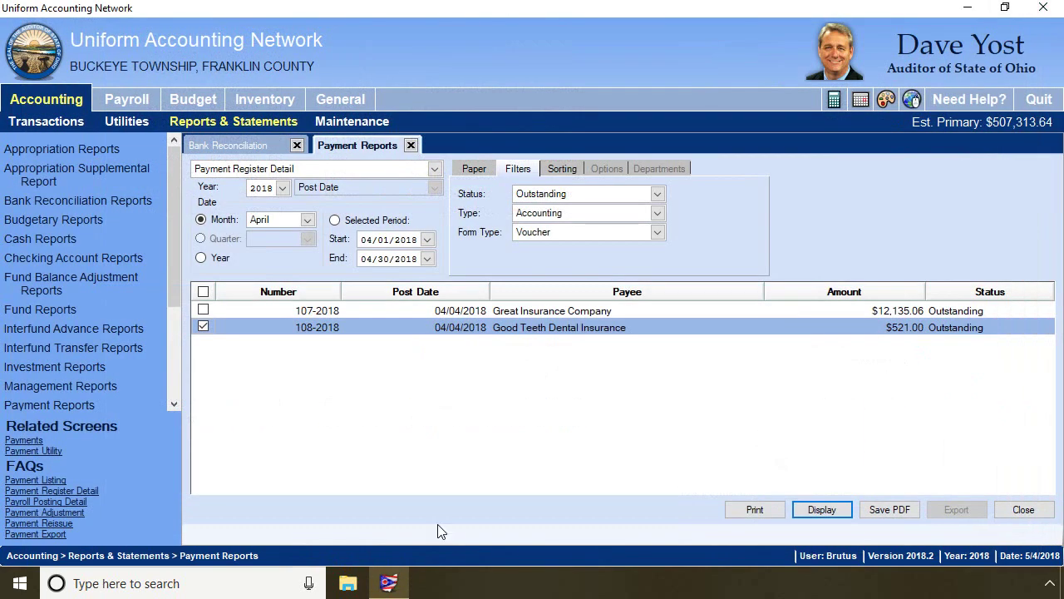
click(413, 147)
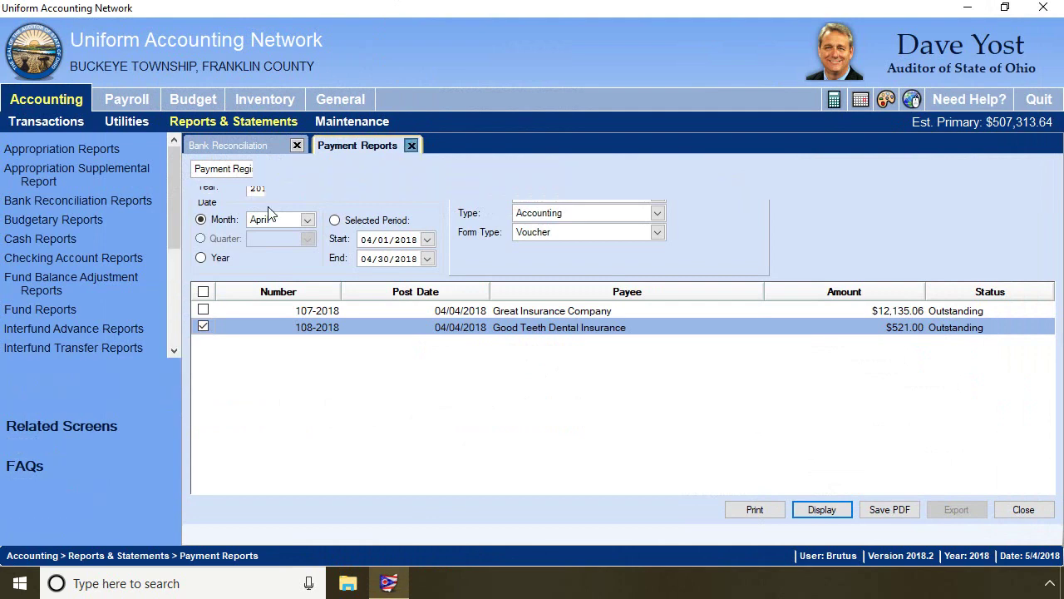
Open the Purchase Order Reports and choose the Purchase Order Status report.
scroll(83, 331, down, 3)
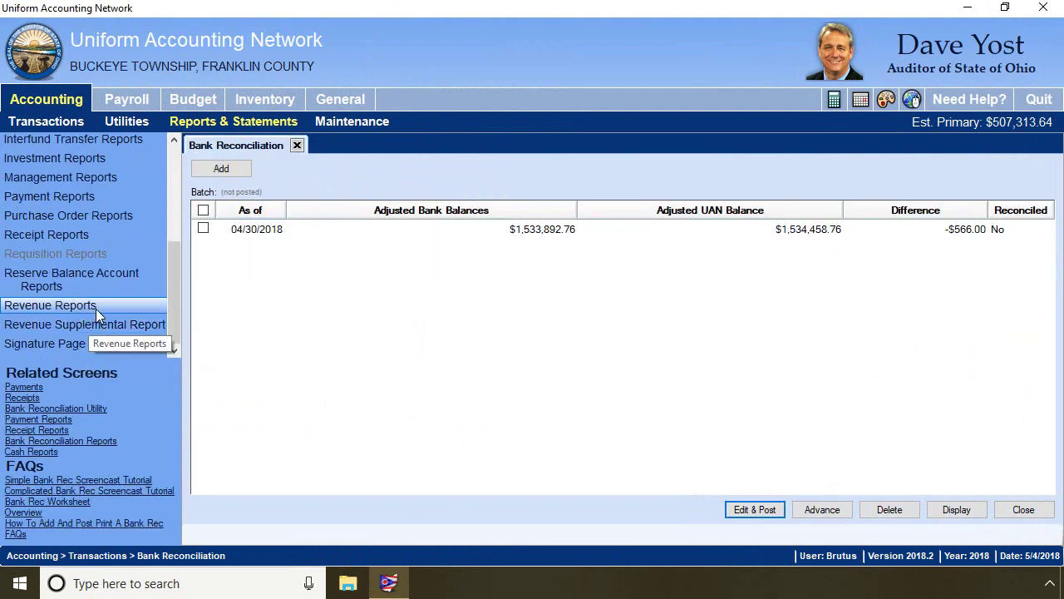
scroll(69, 215, up, 5)
click(70, 217)
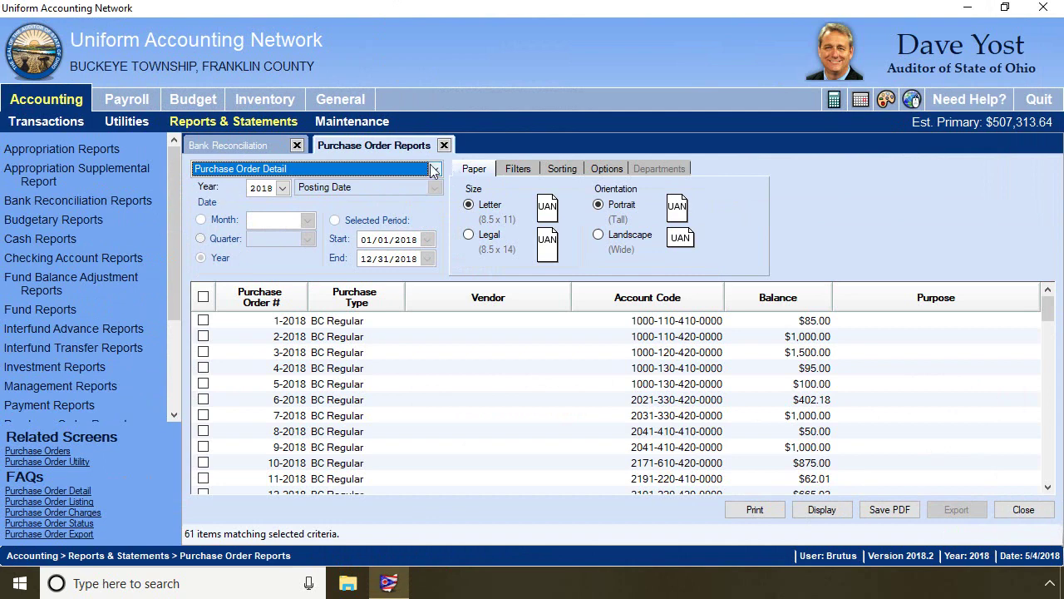
click(434, 169)
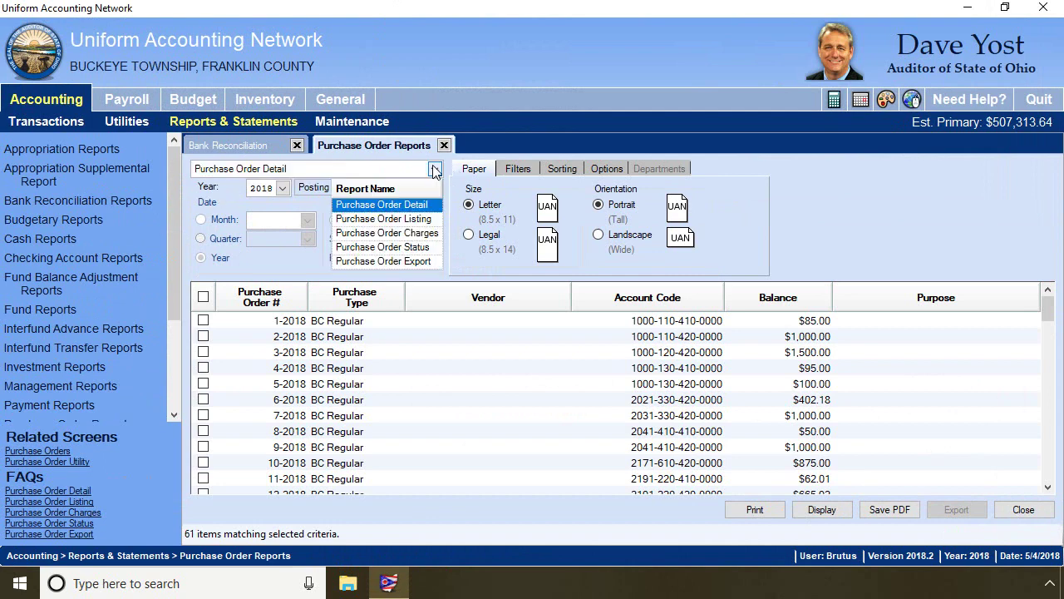
click(398, 247)
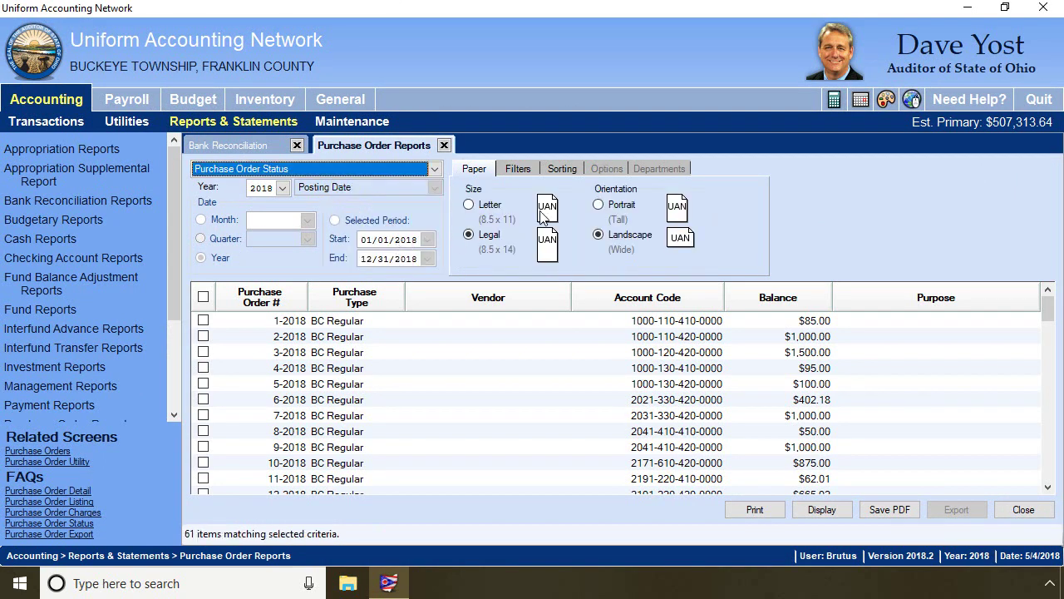
Filter the open purchase orders to the Purchase Order Regular type and sort them by vendor.
click(520, 170)
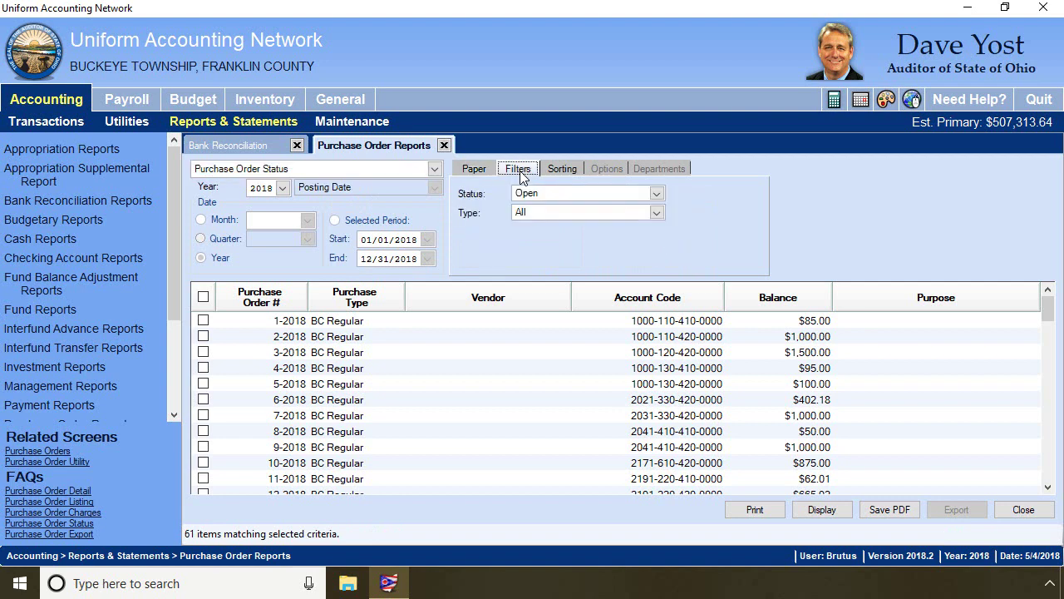
click(526, 215)
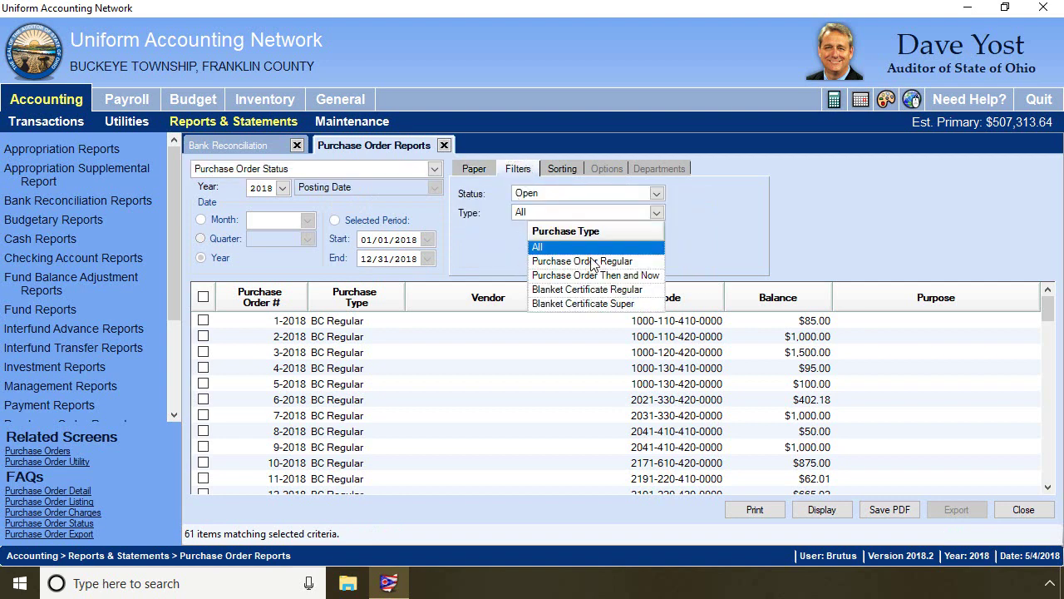
click(591, 261)
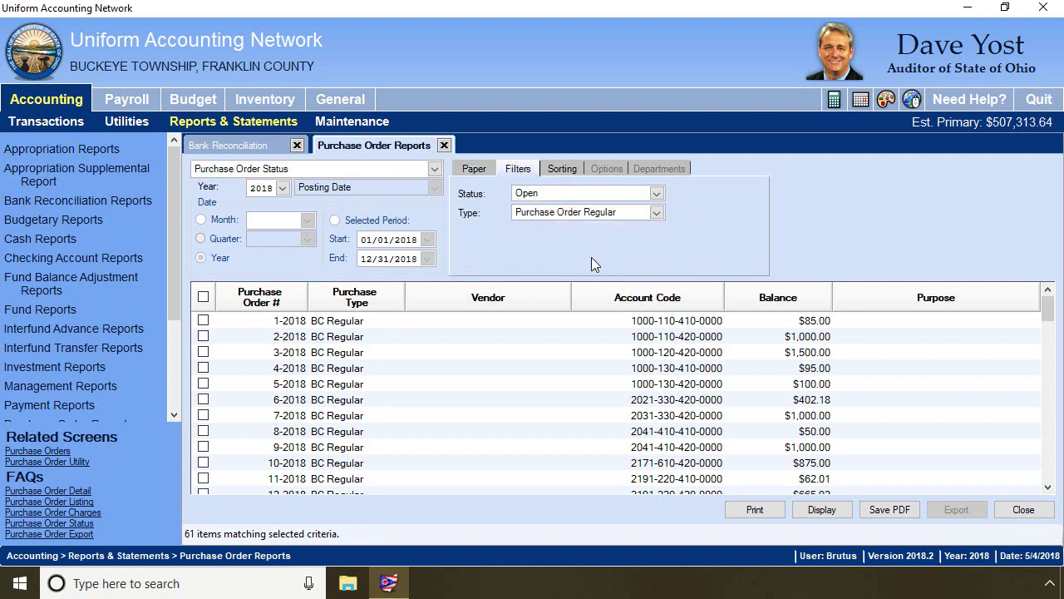
click(532, 297)
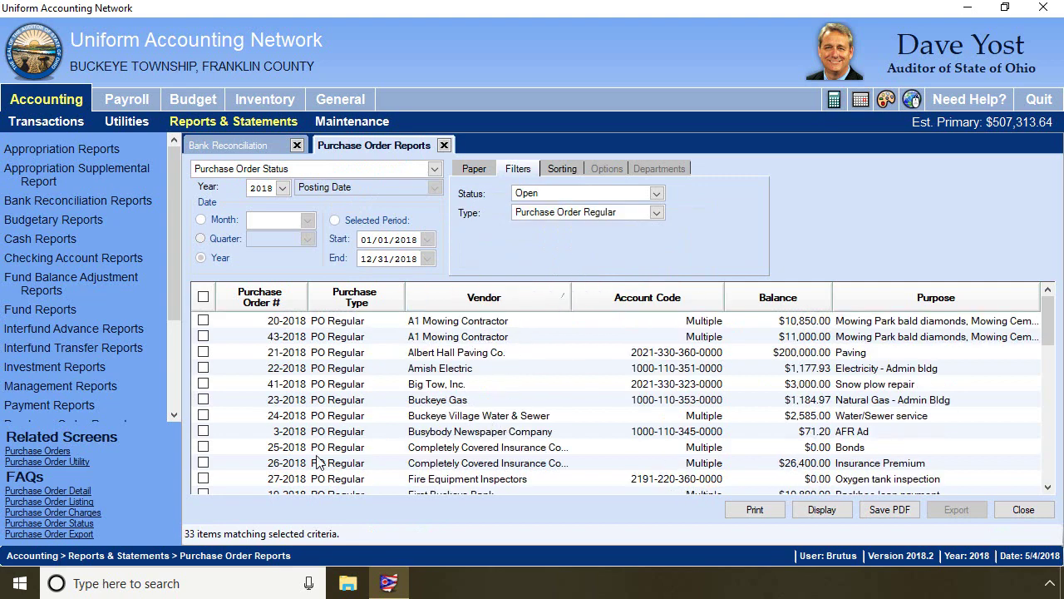
Display the status report for Good Teeth Dental Insurance purchase order 38-2018, examine its balances enlarged, and close the report and Purchase Order Reports.
scroll(430, 431, down, 2)
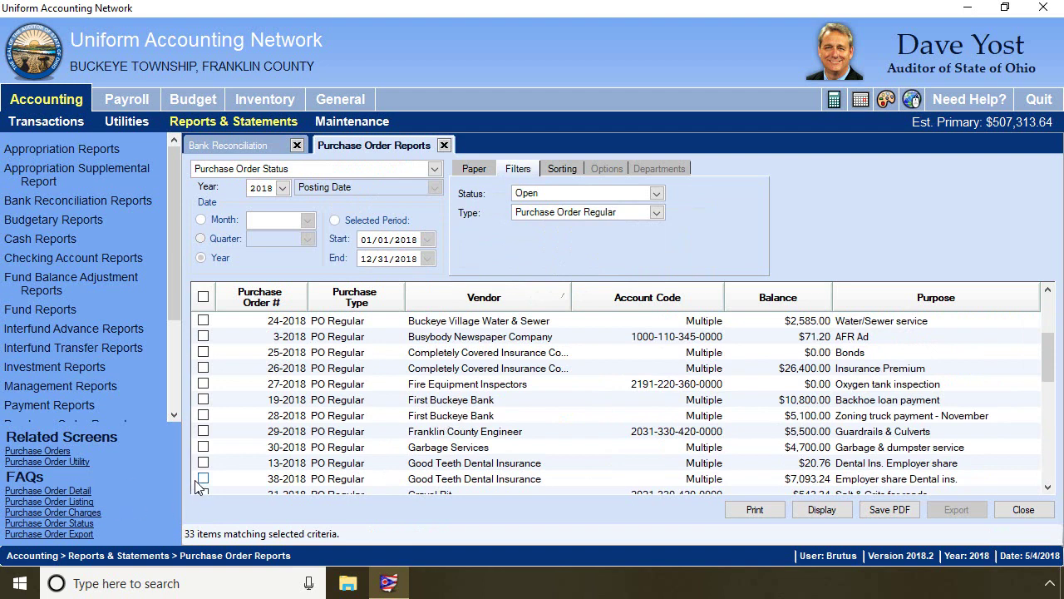
click(203, 479)
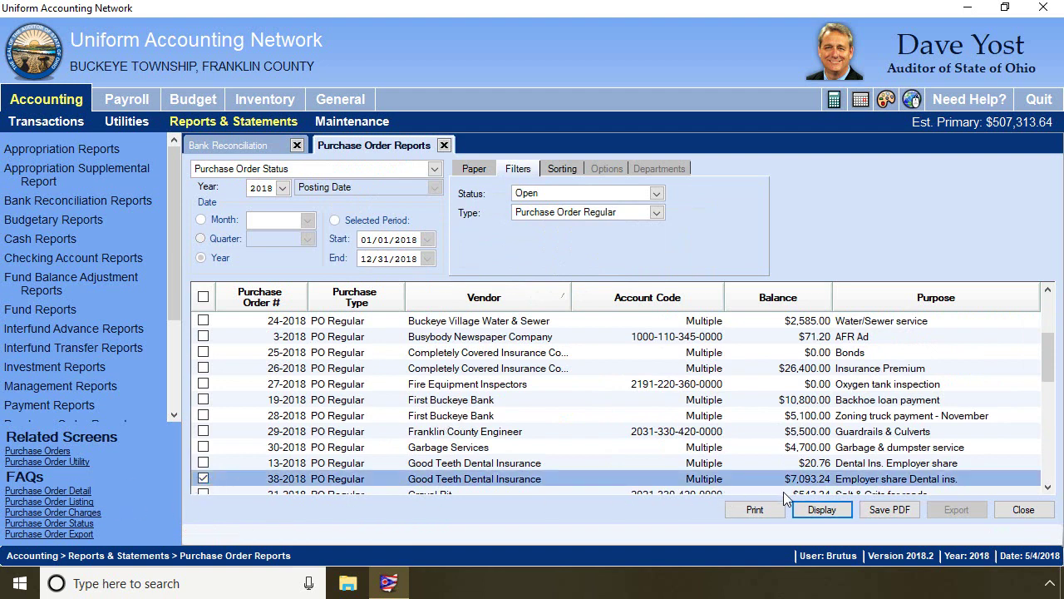
click(828, 509)
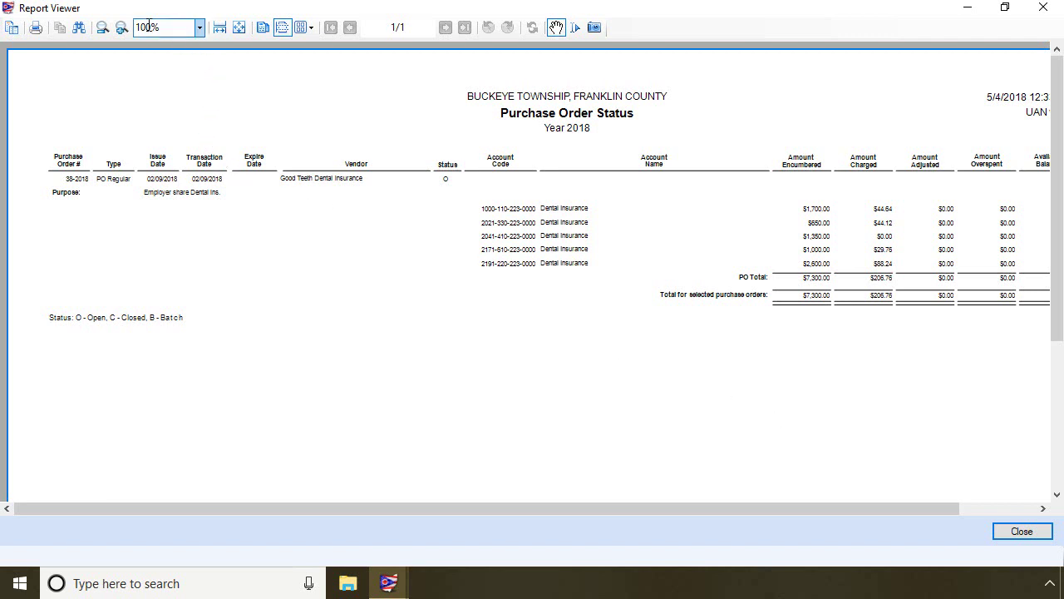
click(121, 31)
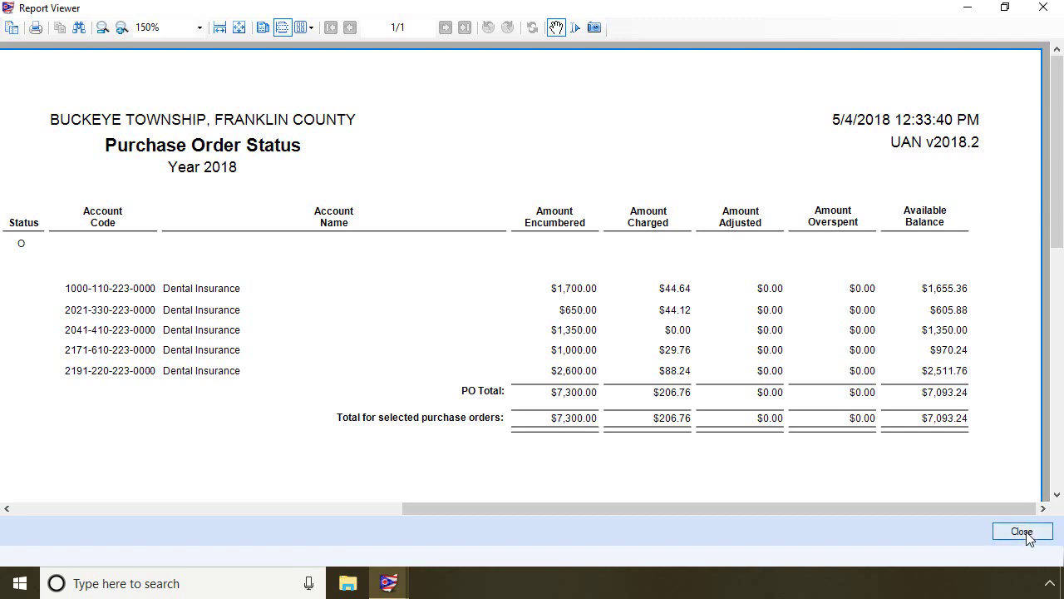
click(1022, 531)
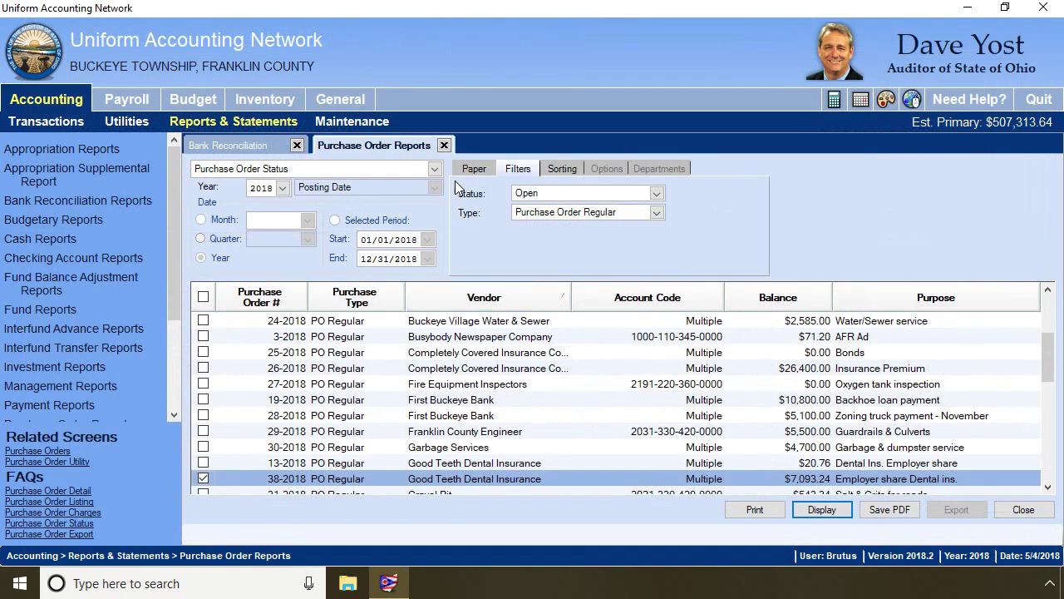
click(444, 145)
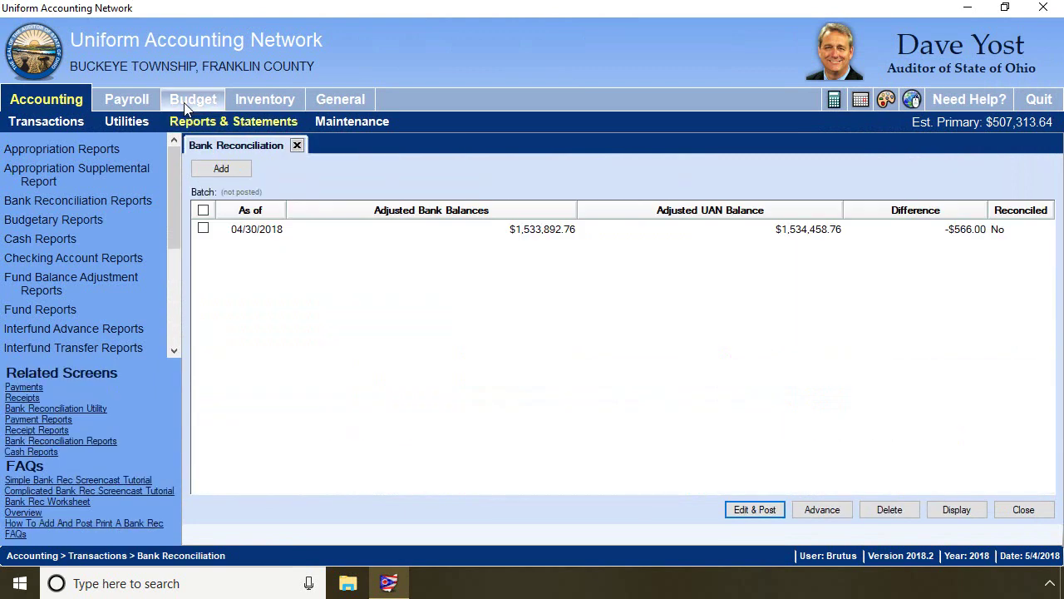
Open the Payment Utility and filter its payments to the Electronic type with Outstanding status.
click(121, 126)
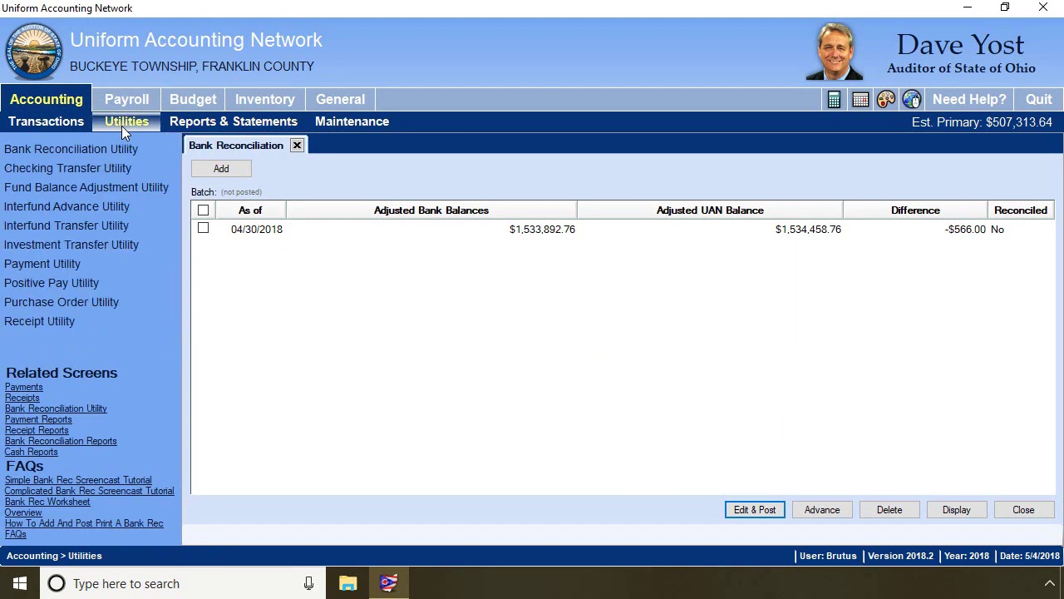
click(79, 266)
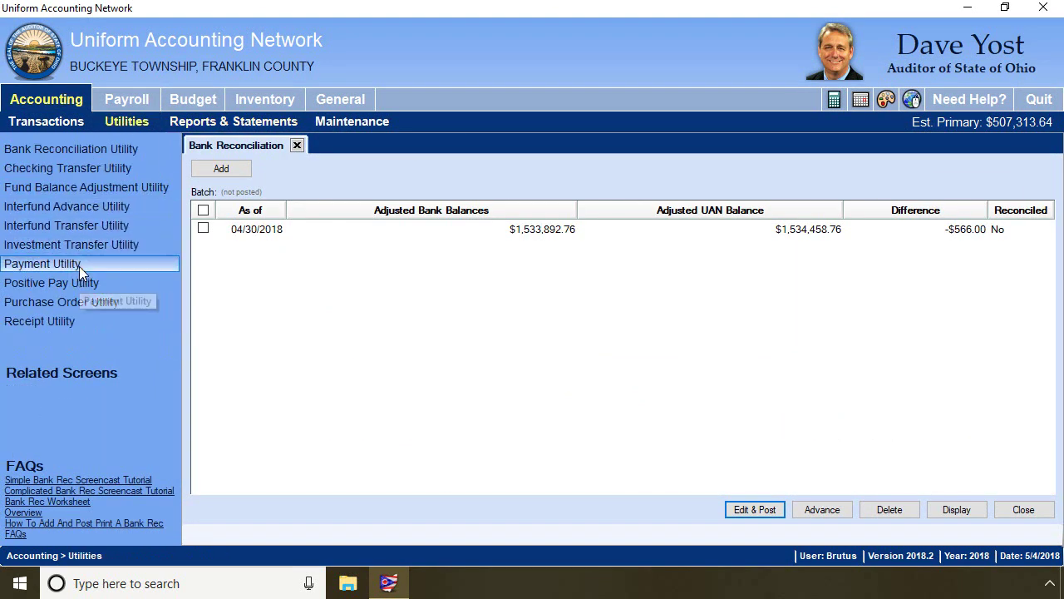
click(422, 168)
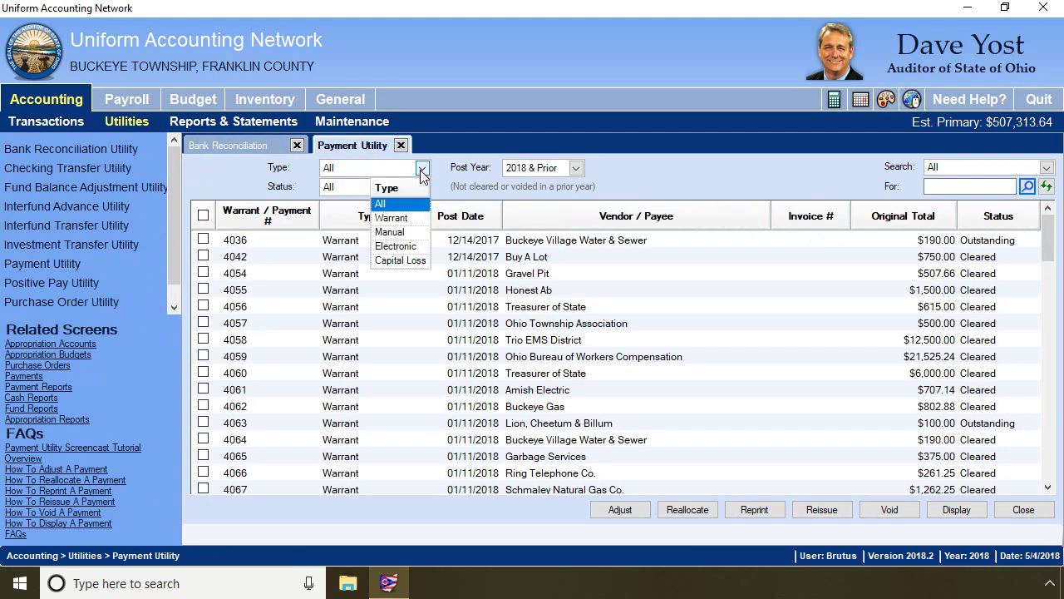
click(395, 247)
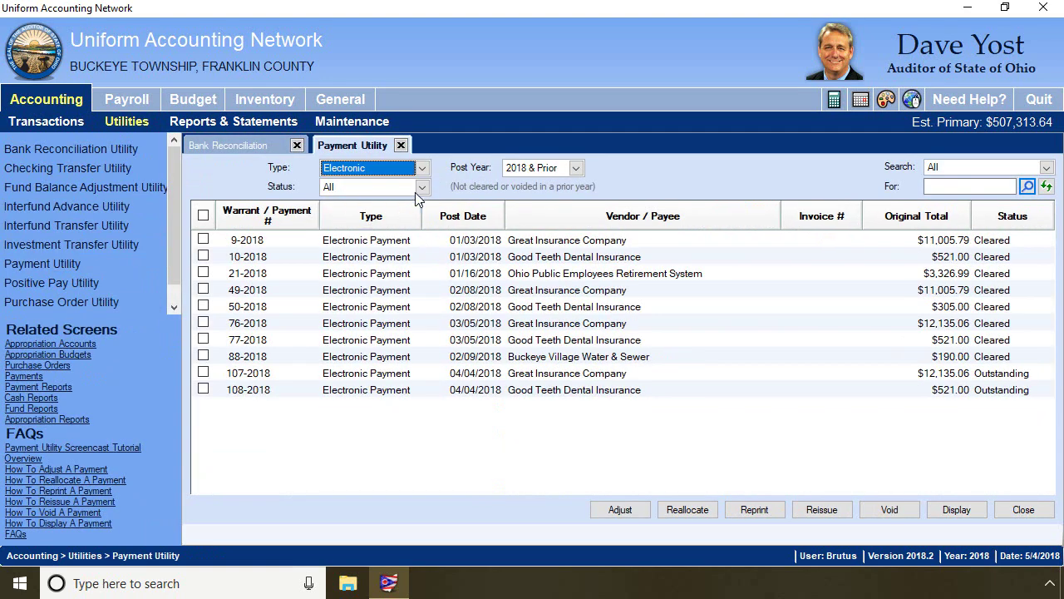
click(421, 187)
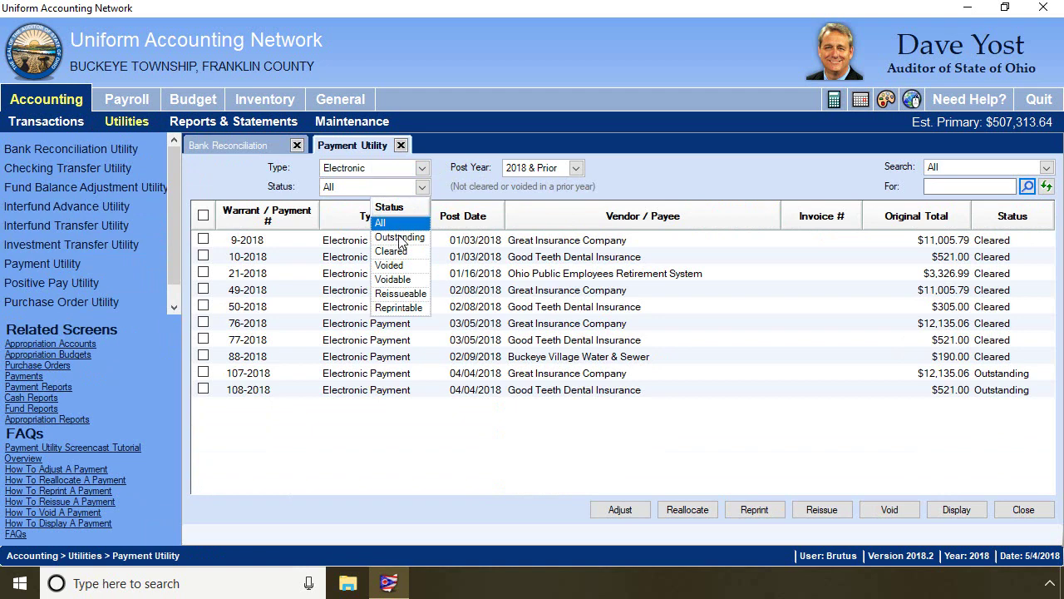
click(400, 237)
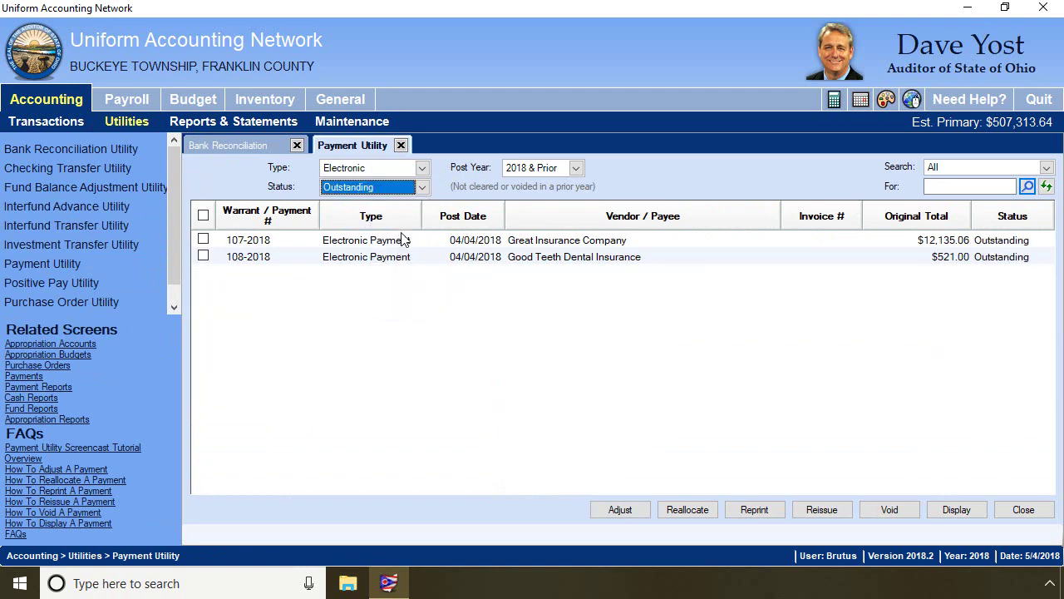
Open Good Teeth Dental Insurance payment 108-2018 for adjustment and enlarge the adjustment window.
click(203, 257)
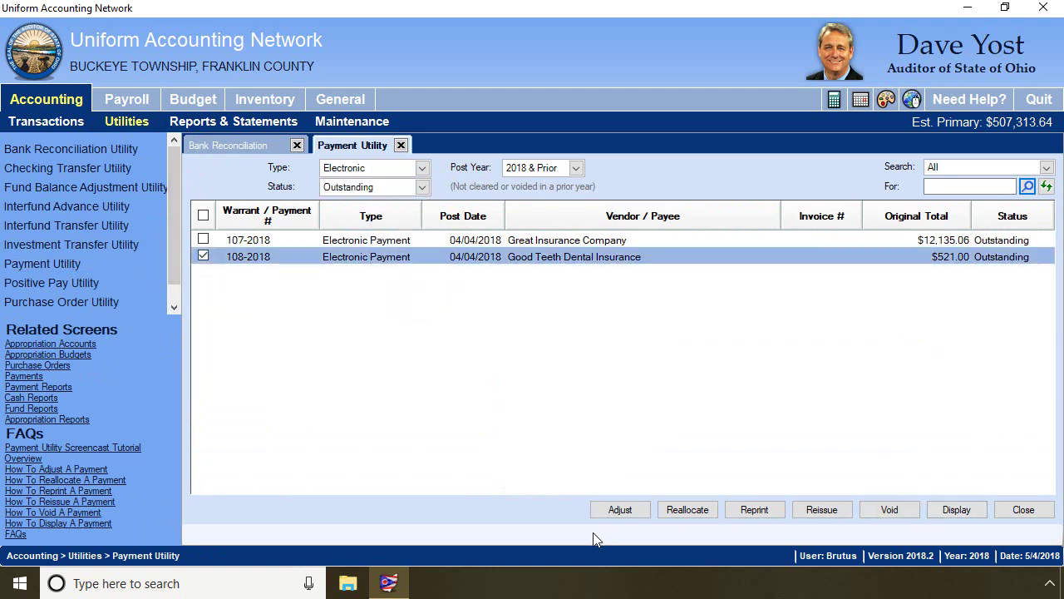
click(625, 509)
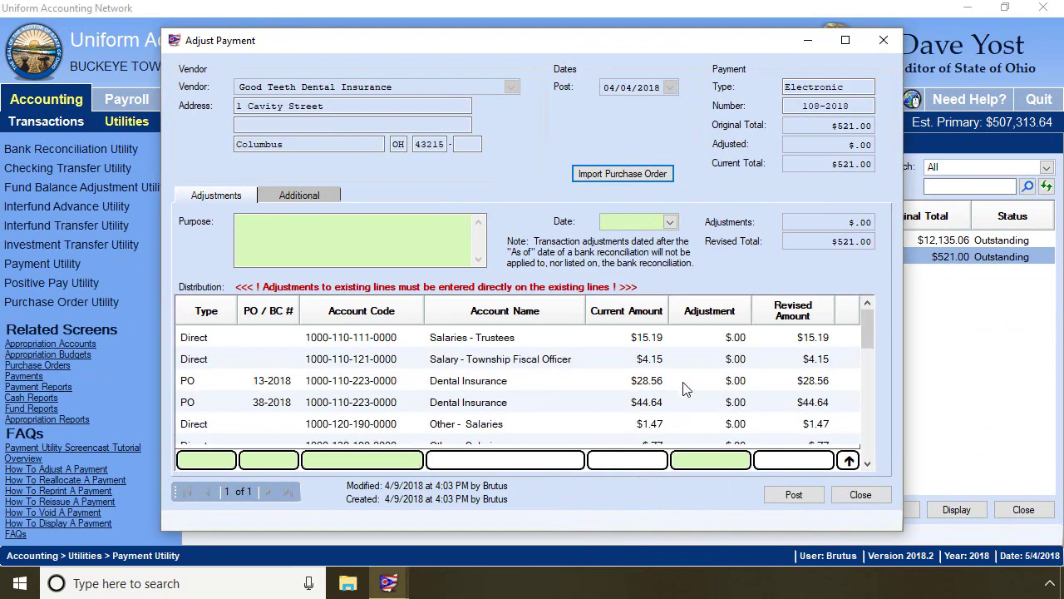
click(846, 42)
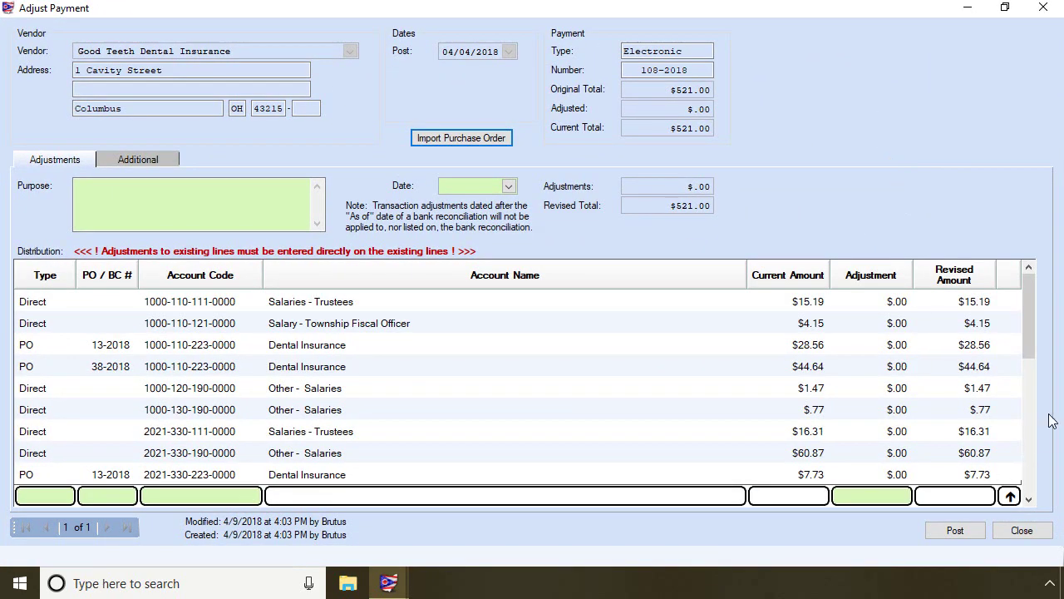
drag(1031, 307, 1061, 475)
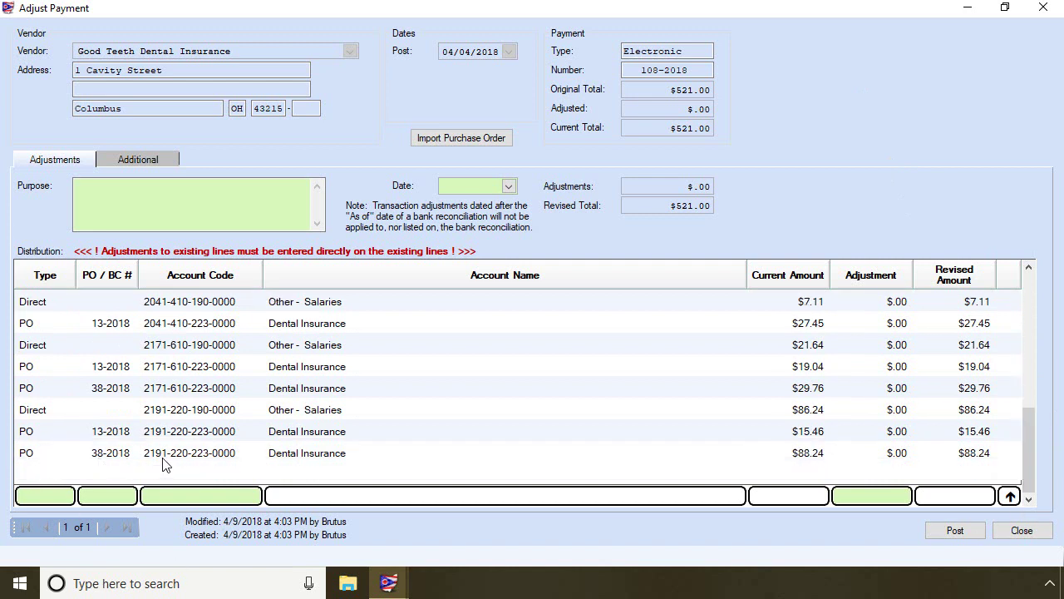
click(884, 457)
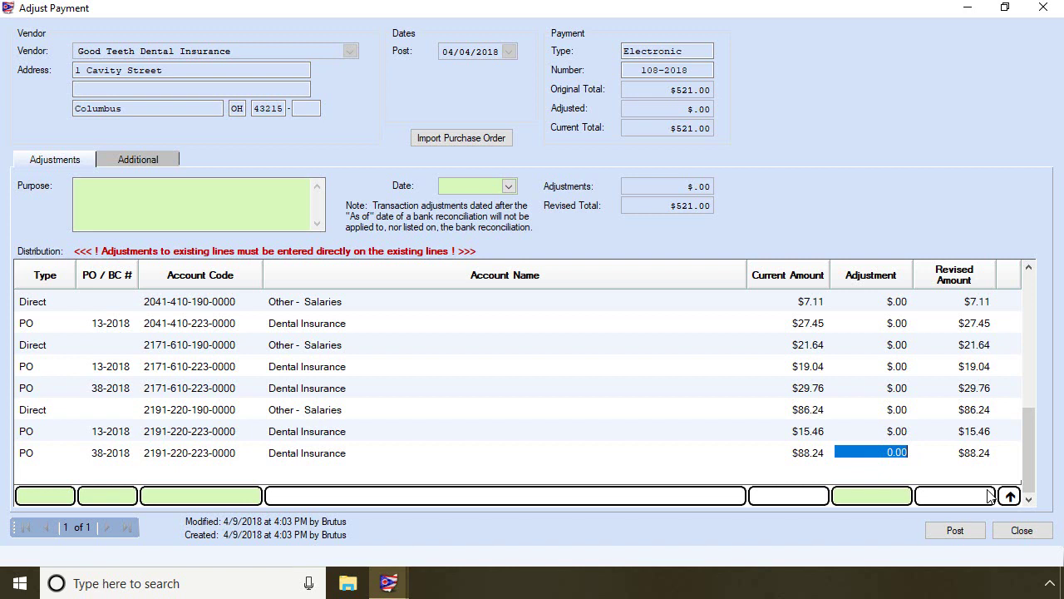
click(871, 453)
text(45.)
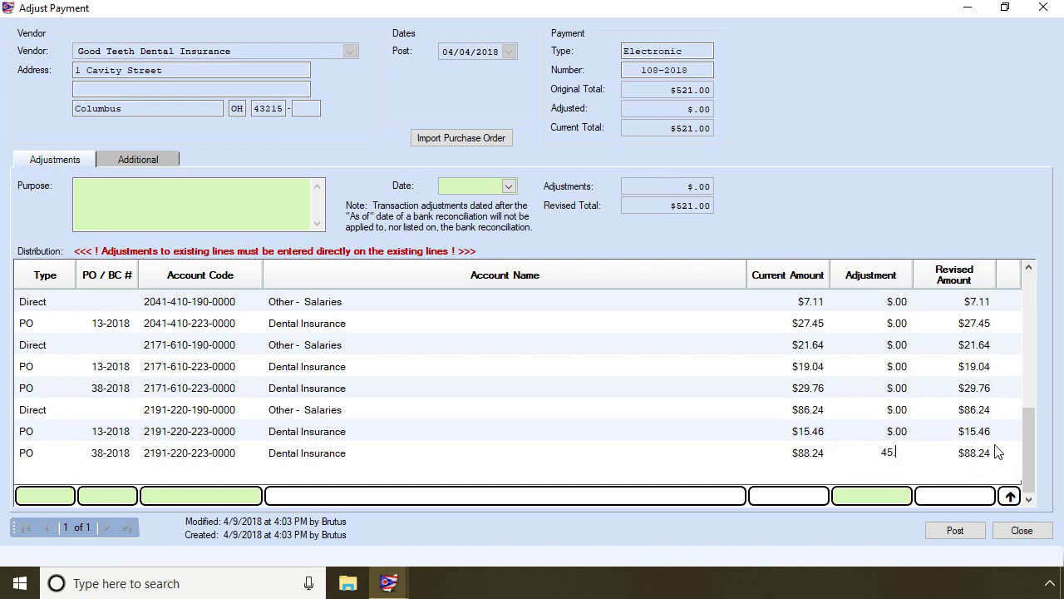
key(Tab)
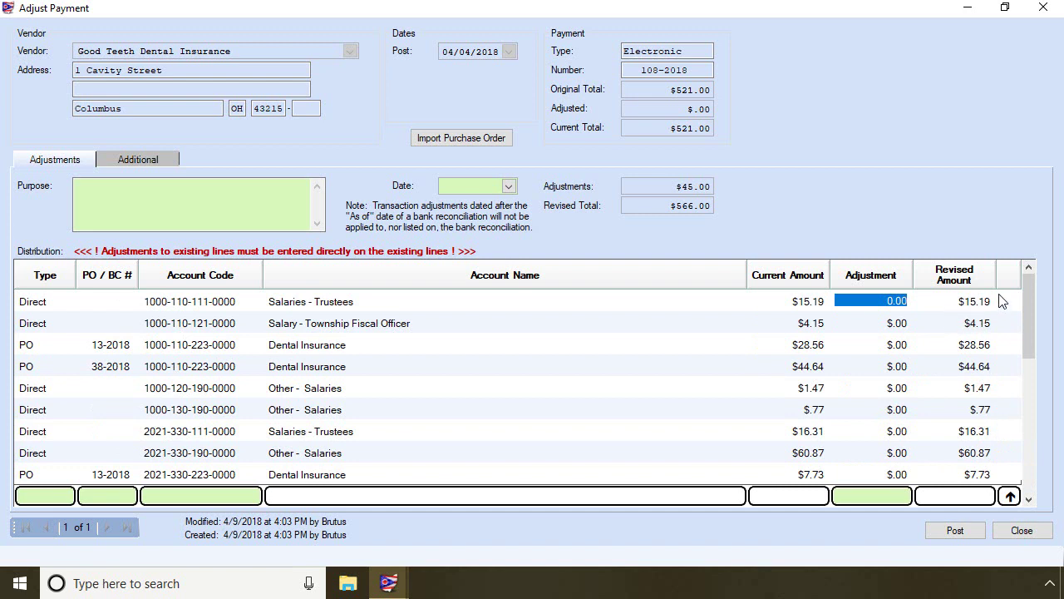
drag(1029, 325, 1023, 457)
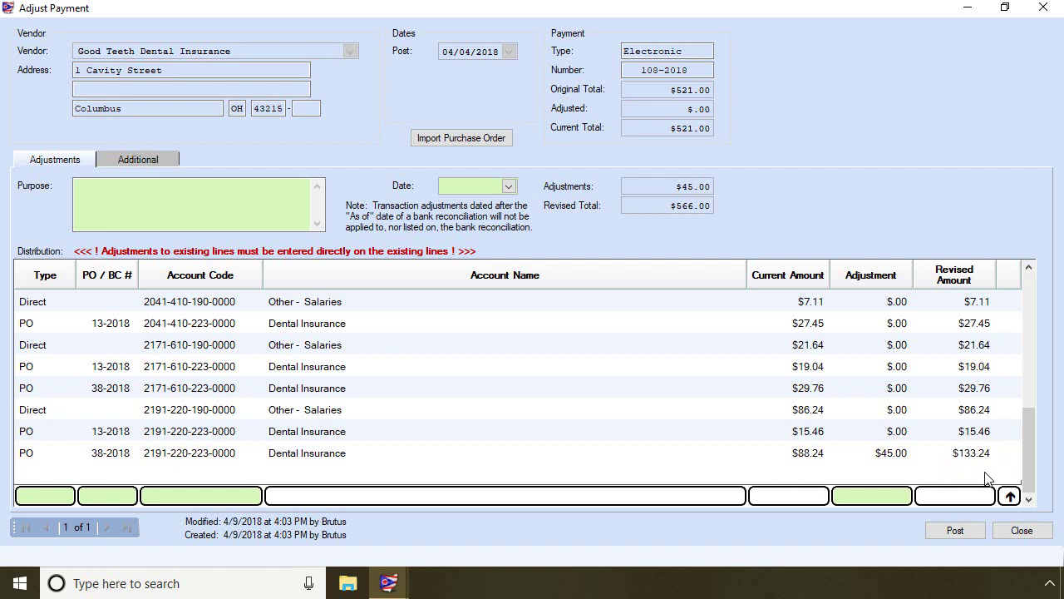
Give the adjustment the purpose "Correct amount of payment" and date it 04/04/2018.
click(131, 193)
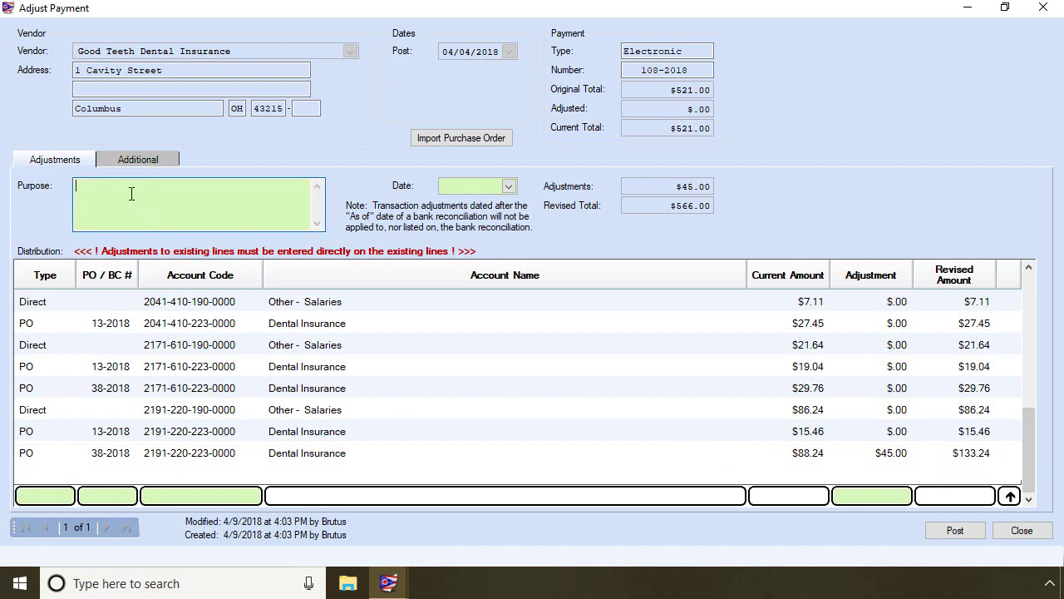
text(Correct amount of payment)
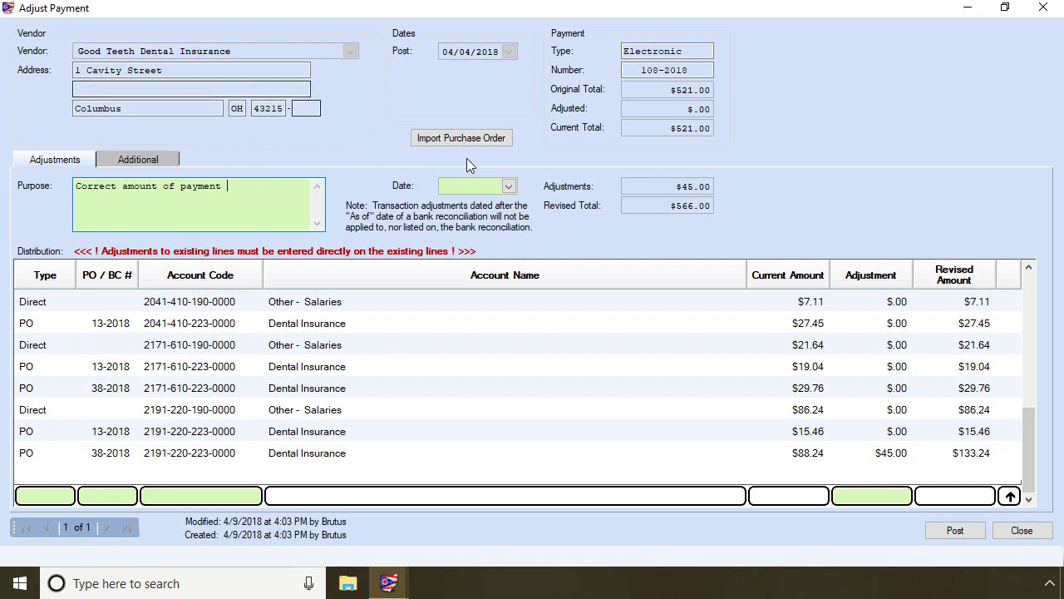
click(510, 186)
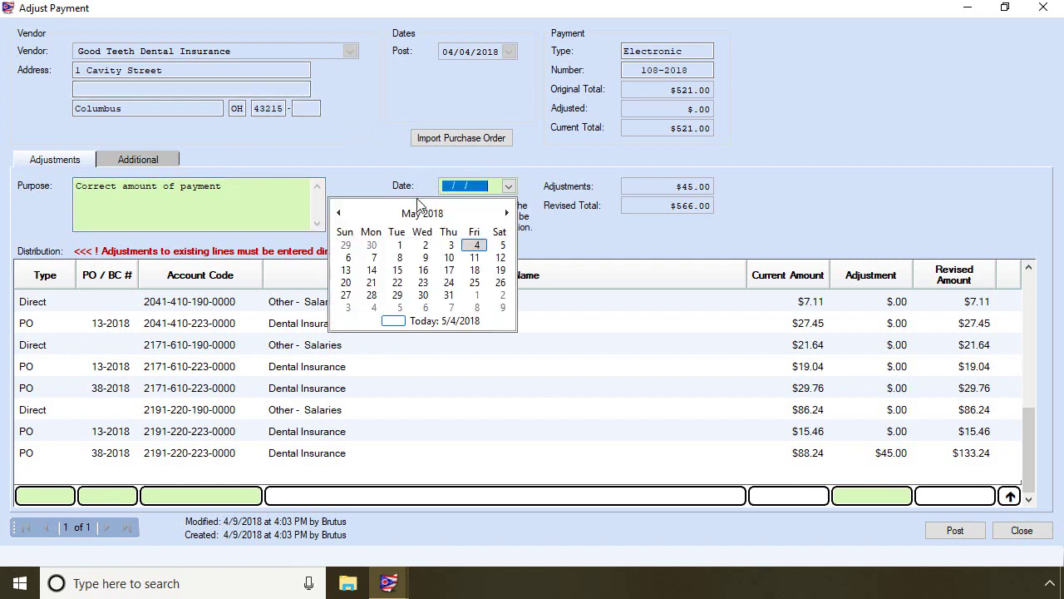
click(338, 213)
click(424, 259)
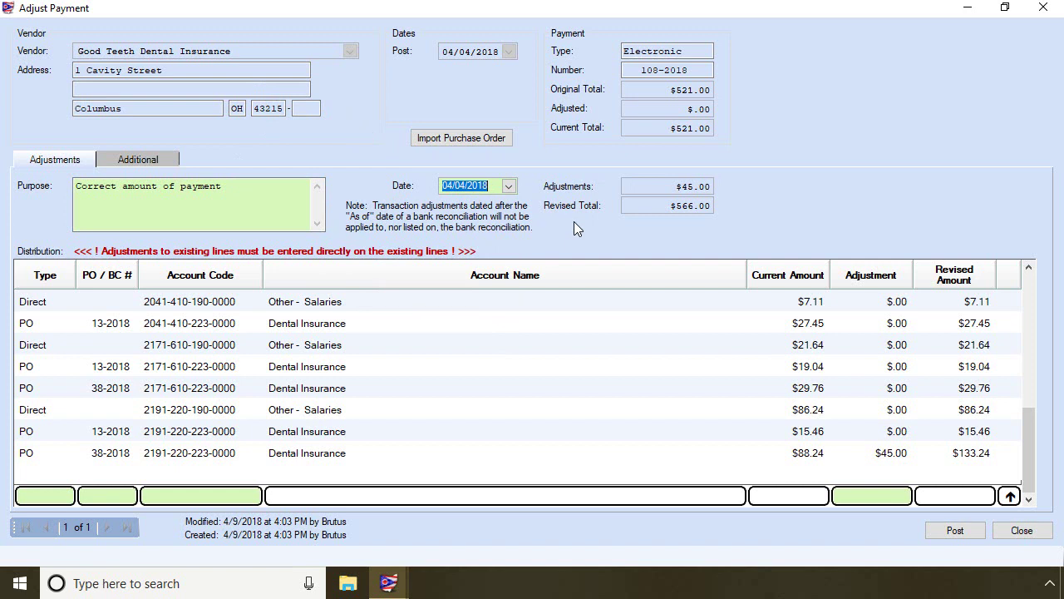
Post the payment adjustment with its adjustment report printed, and close the Payment Utility.
click(966, 530)
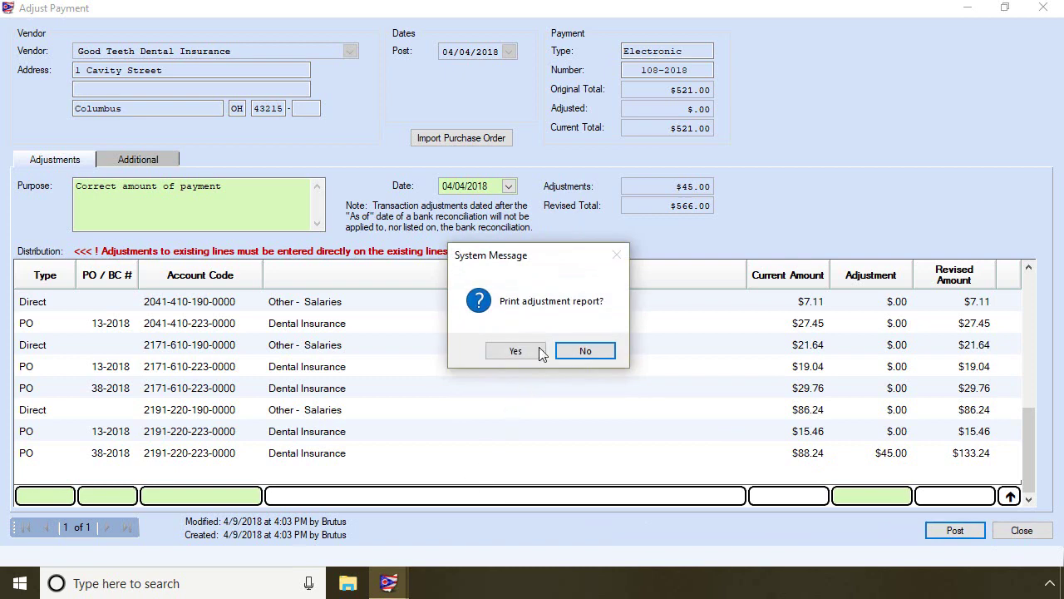
click(524, 351)
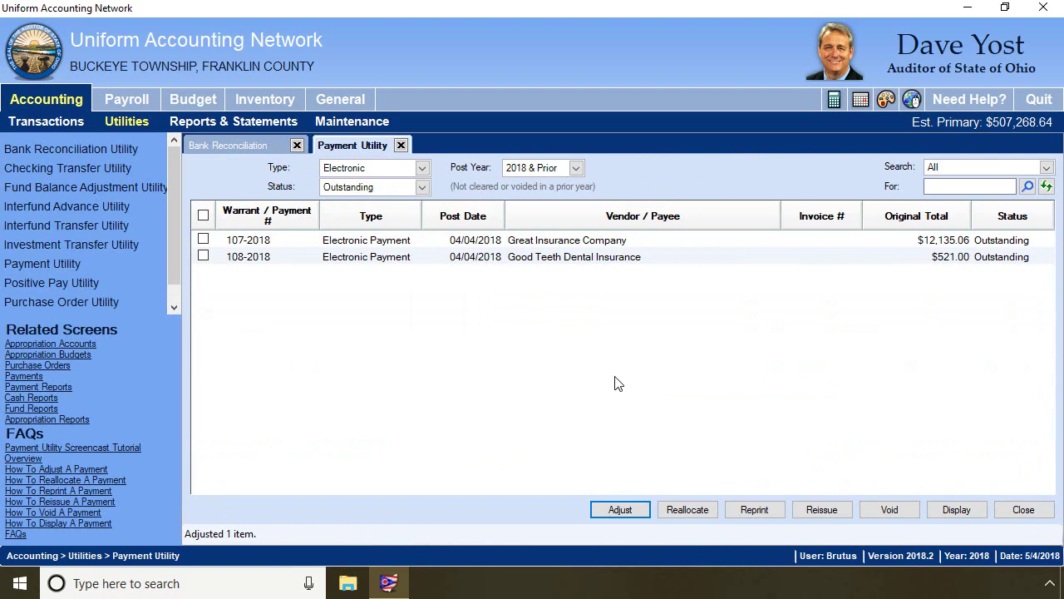
click(401, 144)
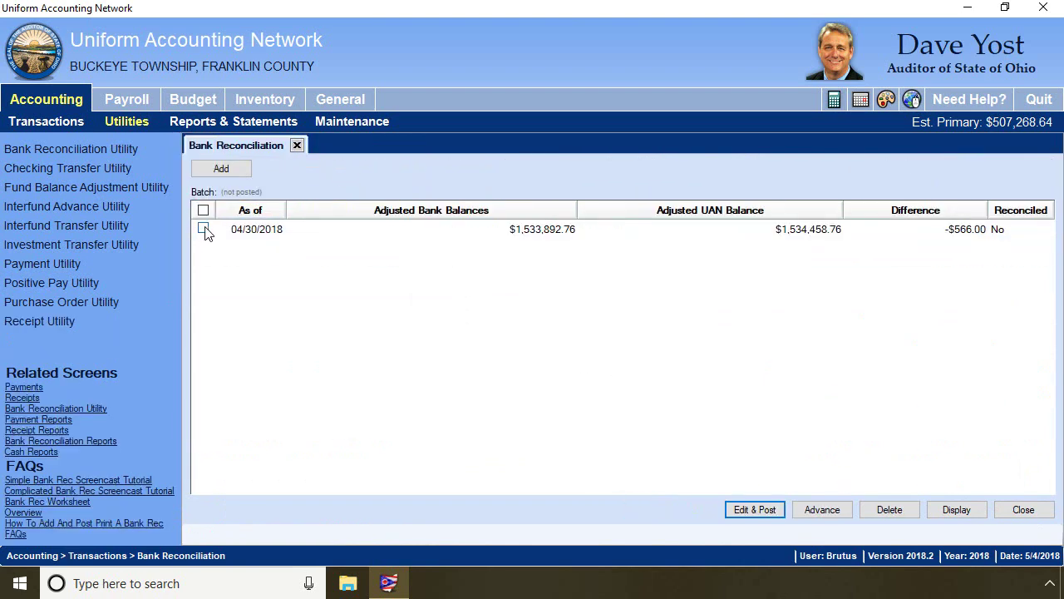
Open the 04/30/2018 bank reconciliation for editing and posting, acknowledging the notices about posted transactions and outstanding adjustments.
click(203, 229)
click(763, 512)
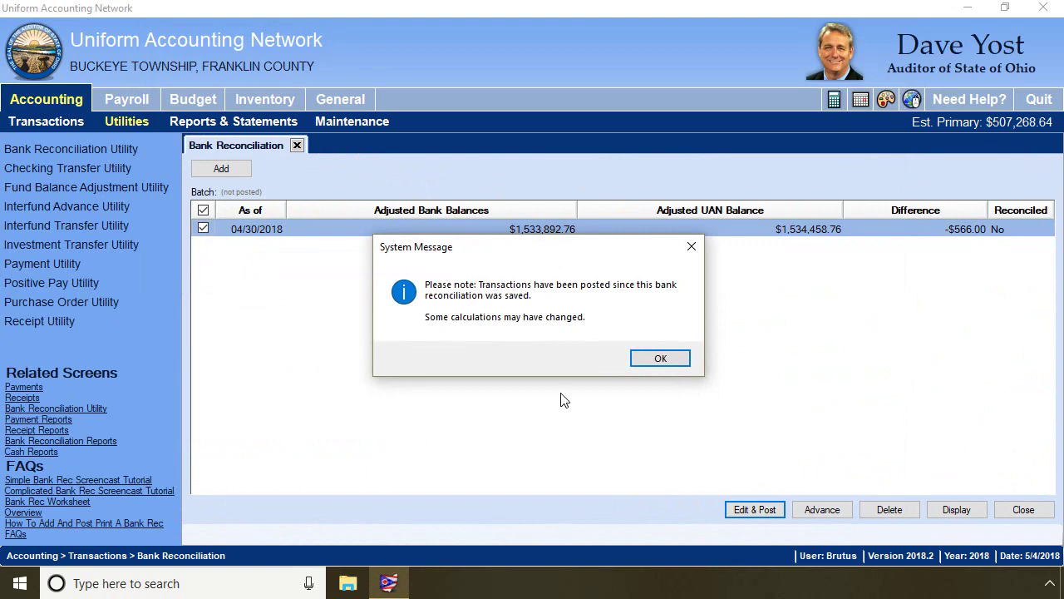
click(647, 358)
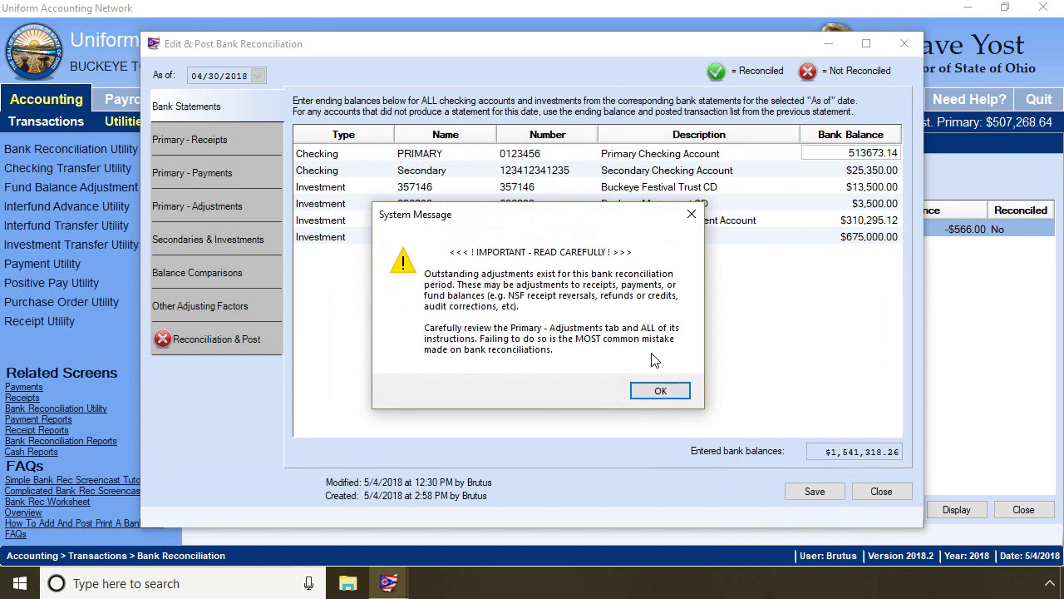
click(656, 392)
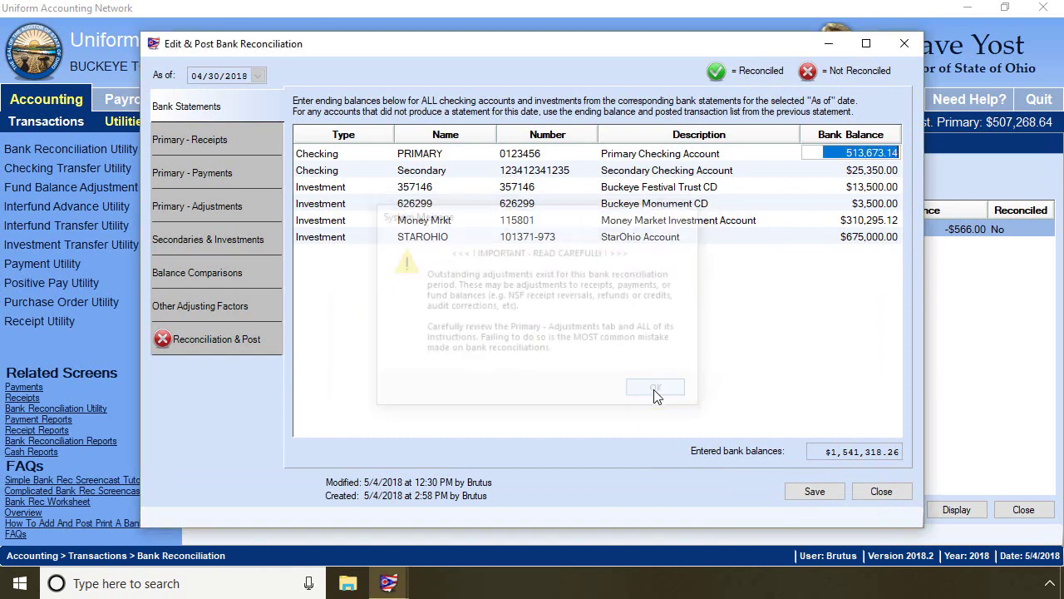
Mark Good Teeth Dental Insurance payment 108-2018 and its primary checking adjustment as cleared, and save the reconciliation.
click(237, 175)
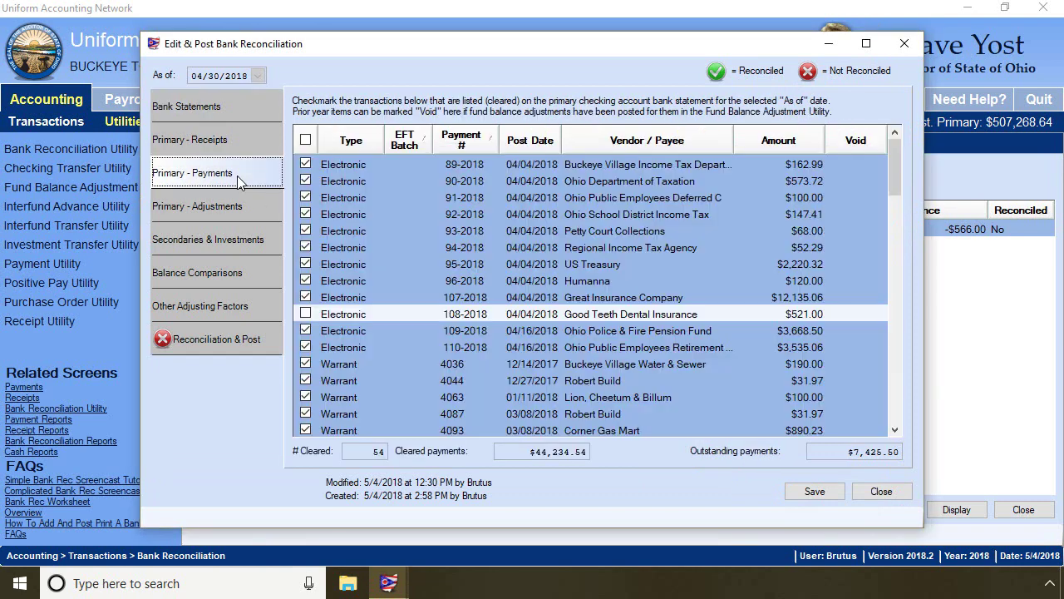
click(306, 314)
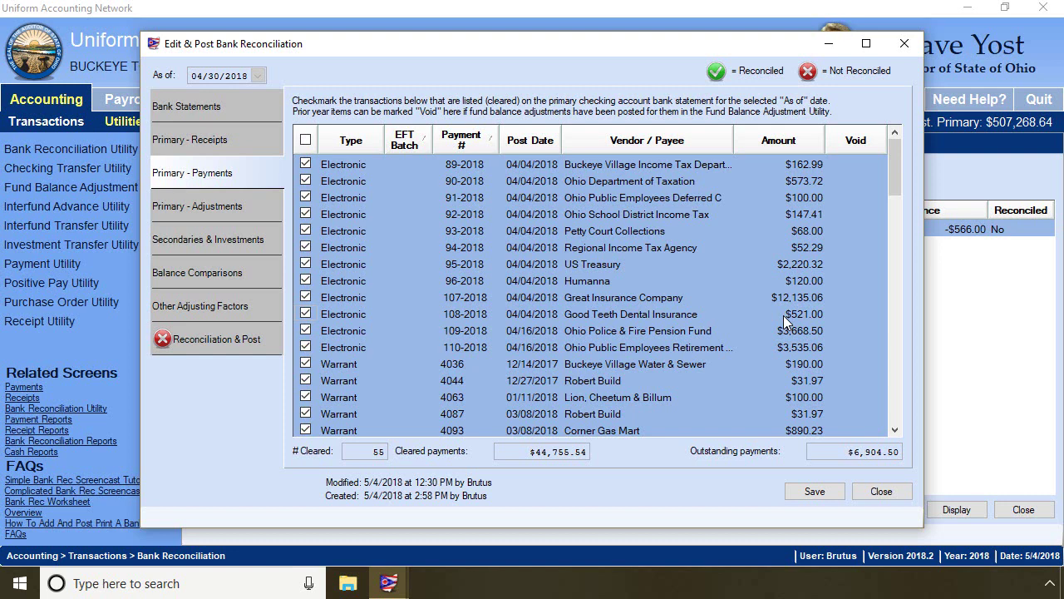
click(254, 208)
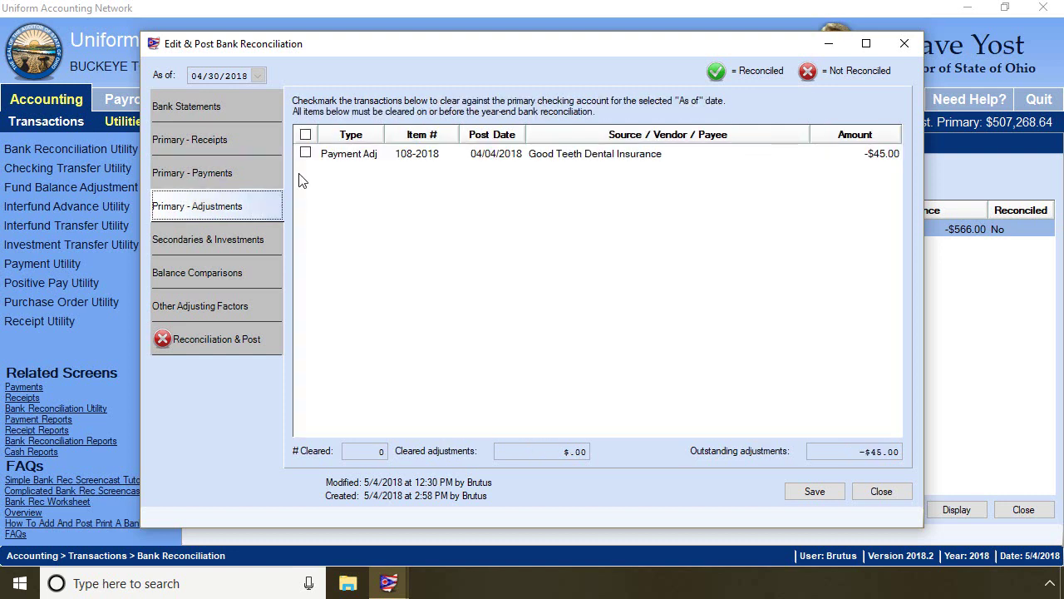
click(305, 153)
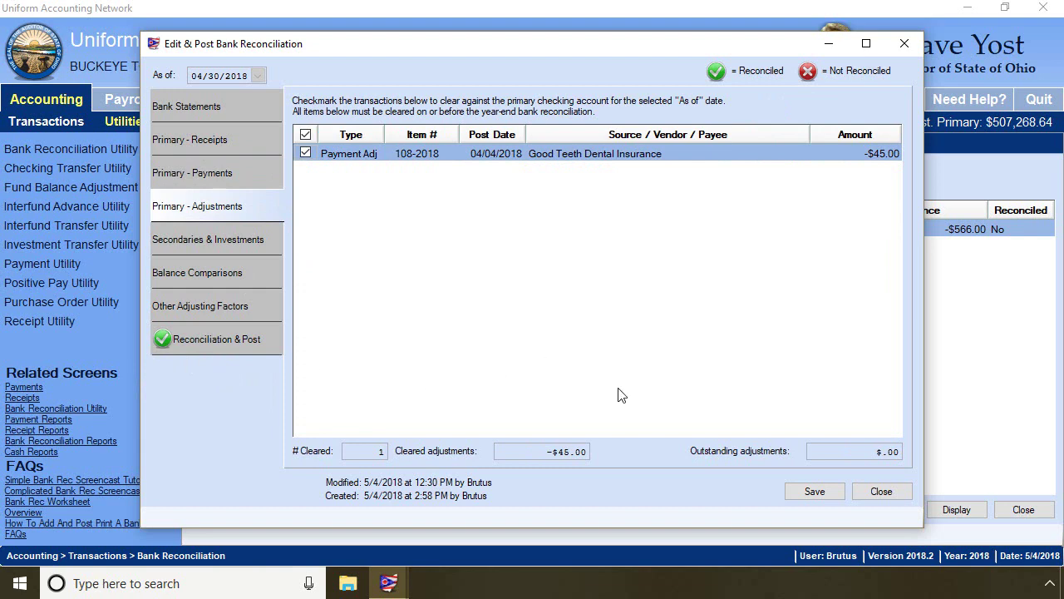
click(815, 492)
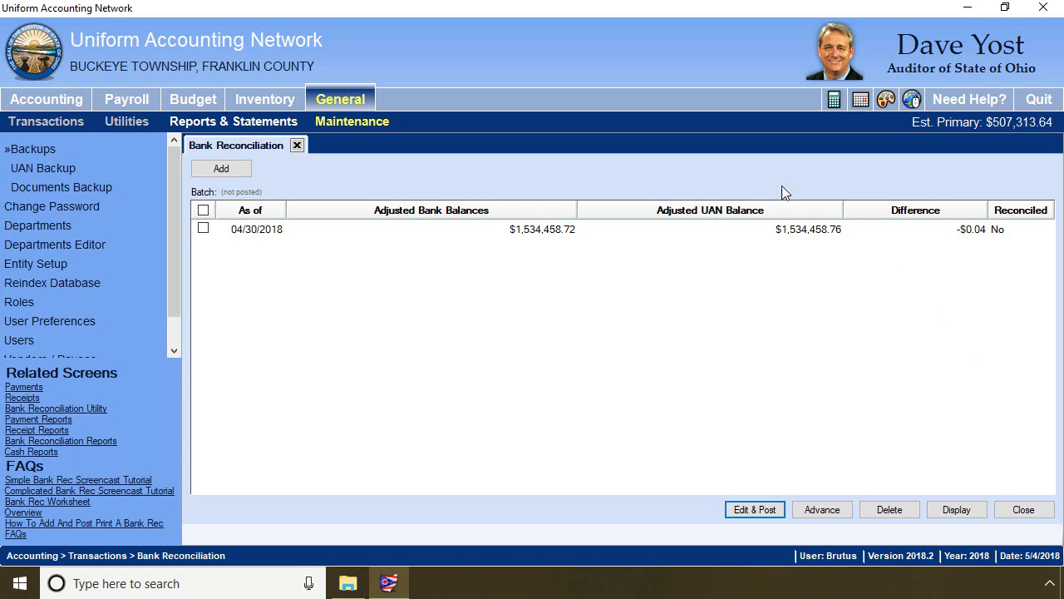
Unmark Ring Telephone Co. warrant 4128 as cleared in the 04/30/2018 bank reconciliation's primary payments and save the reconciliation.
click(203, 229)
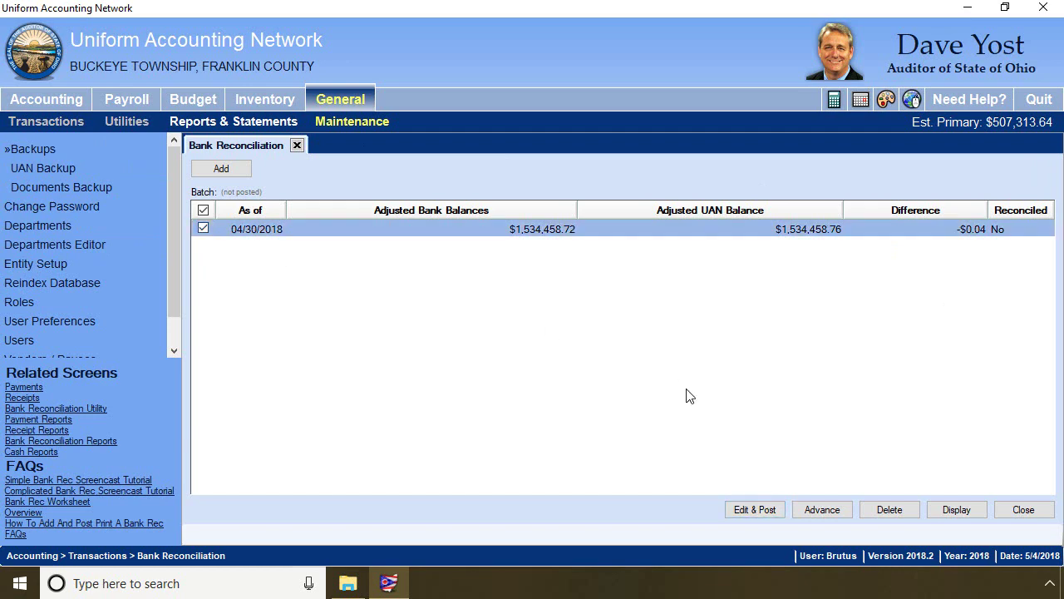
click(755, 509)
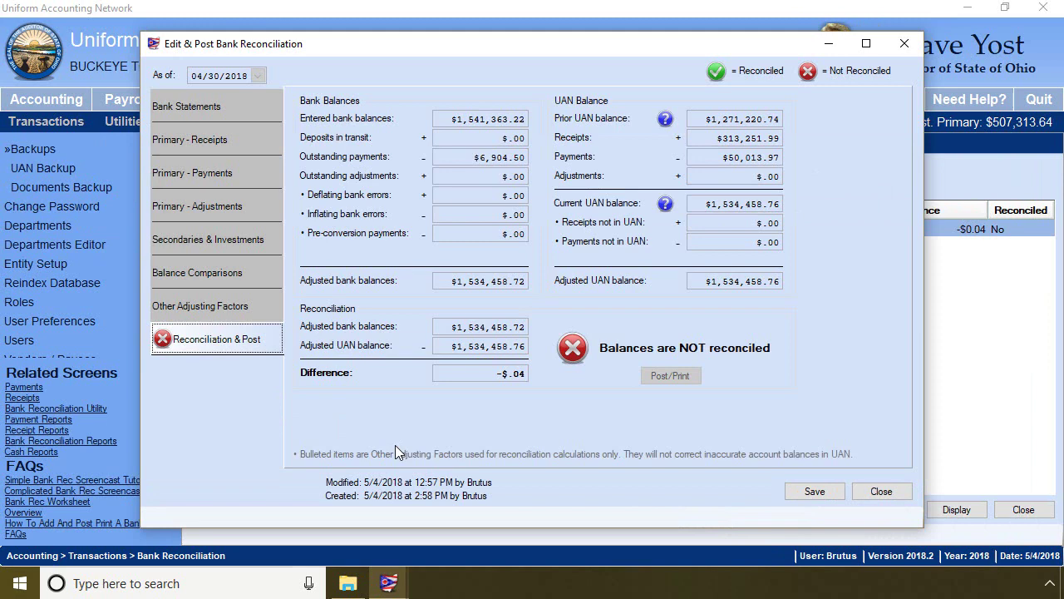
click(243, 176)
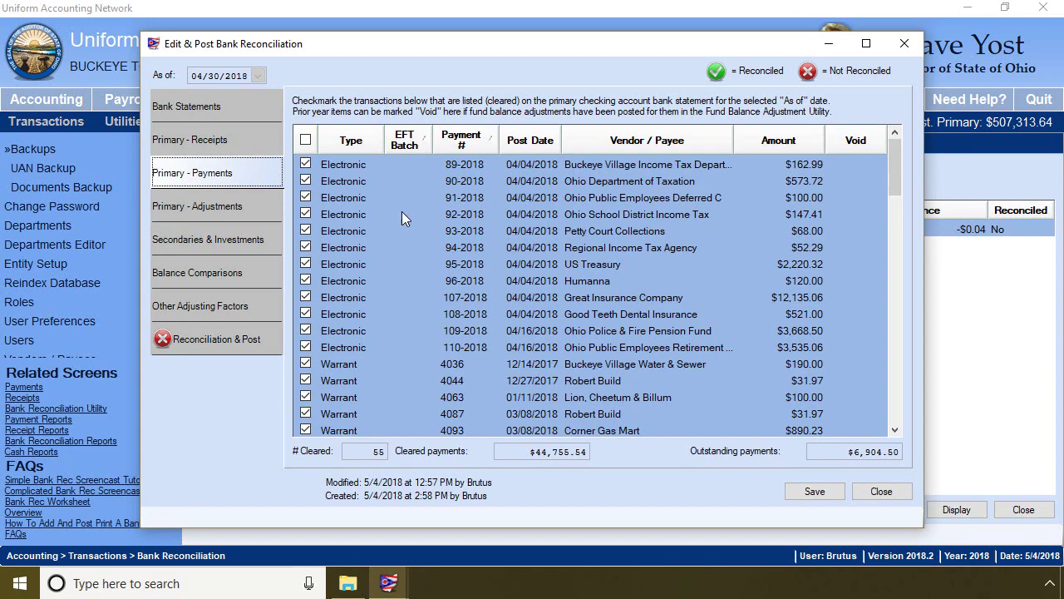
scroll(462, 245, down, 2)
scroll(462, 245, down, 2)
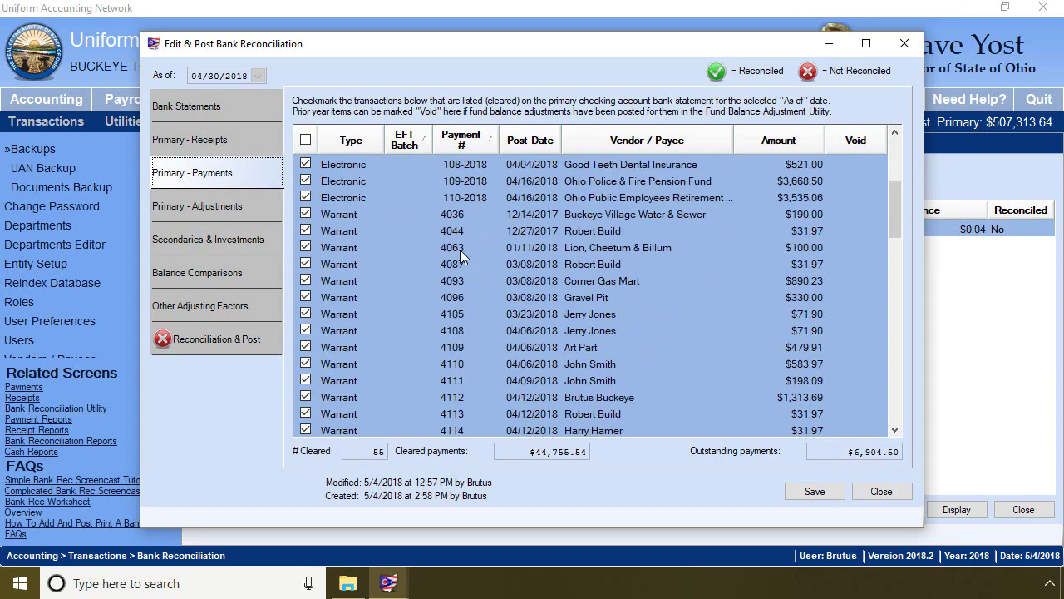
scroll(457, 248, down, 2)
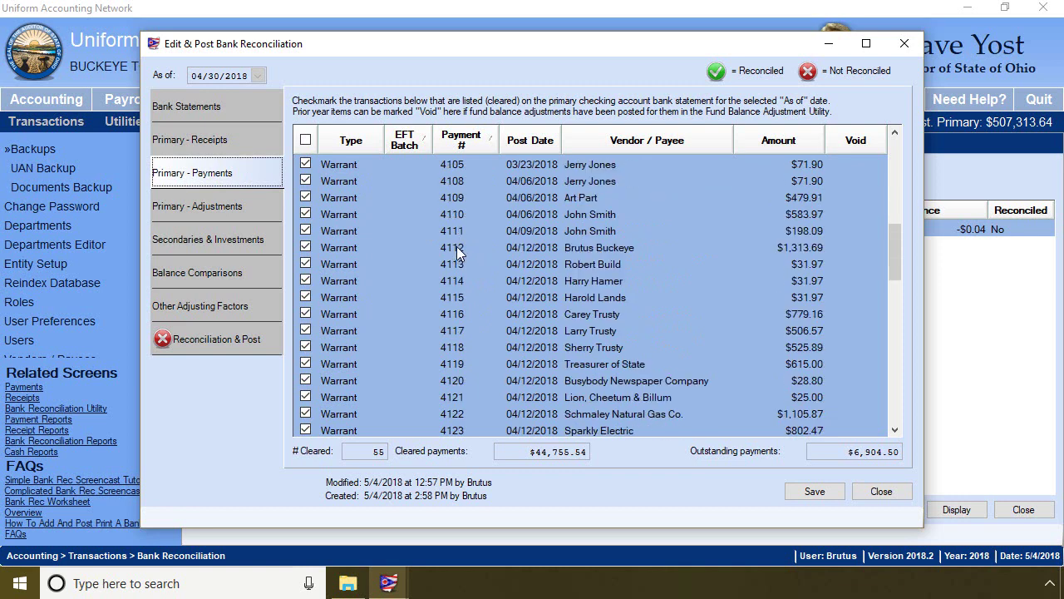
scroll(455, 245, down, 1)
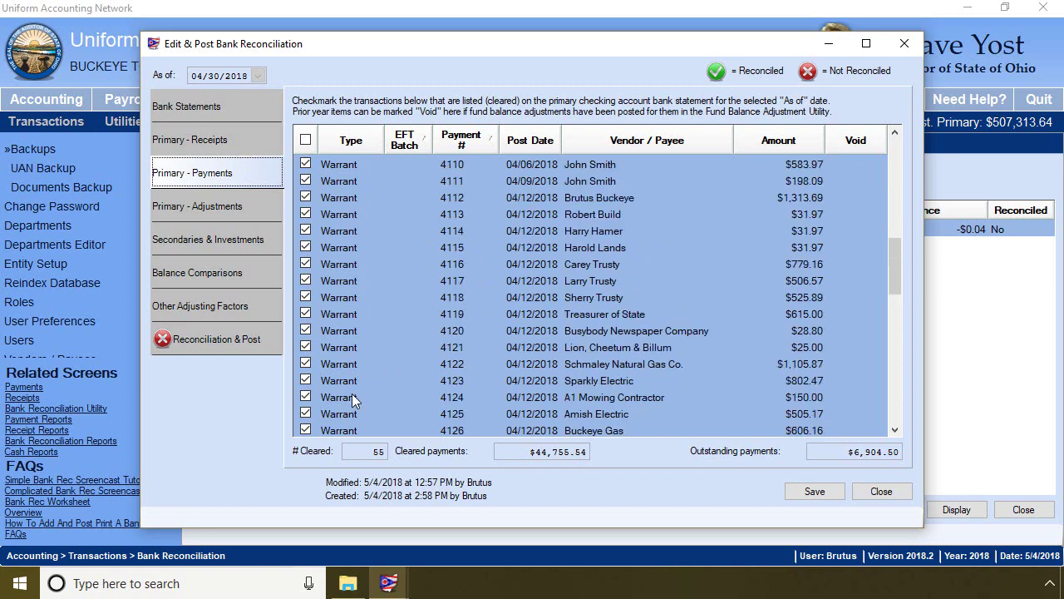
scroll(383, 333, down, 3)
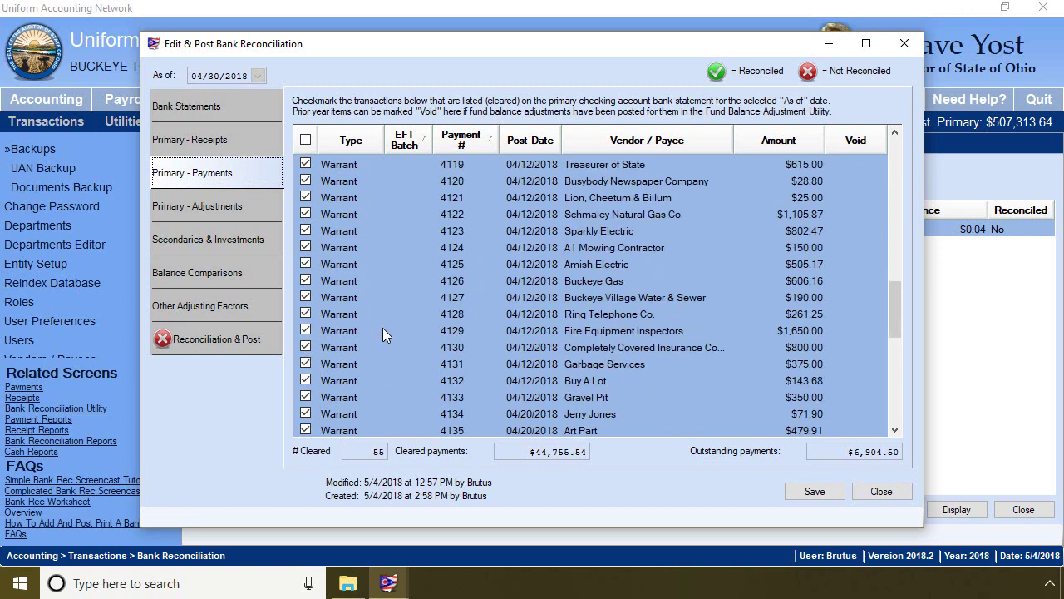
click(307, 314)
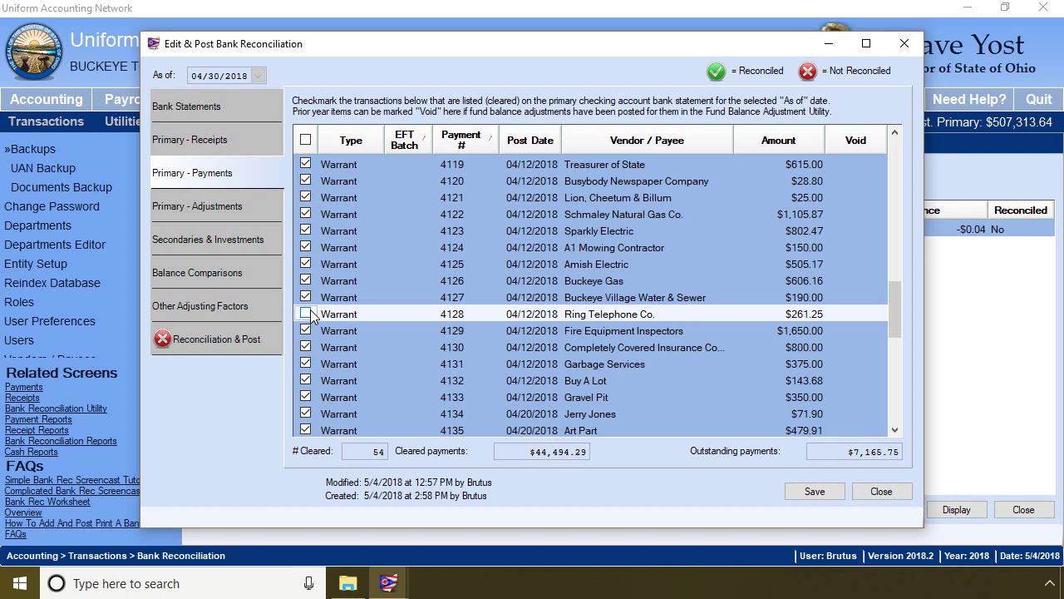
click(830, 492)
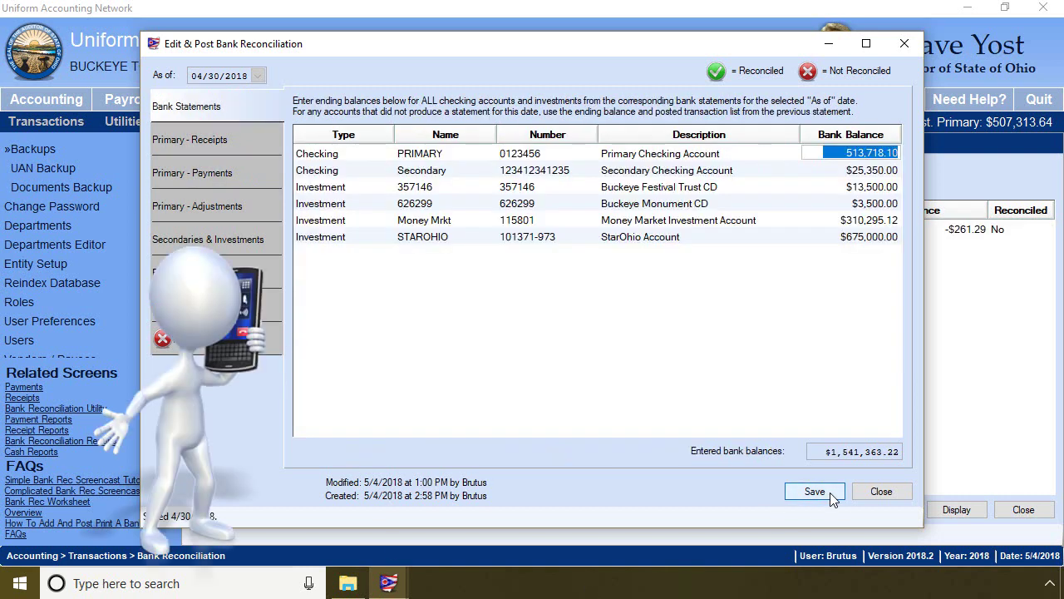
Enter a $0.04 deflating bank error, noting that check #4128 cleared for $0.04 more than the check amount and the bank promised to add it back.
click(229, 174)
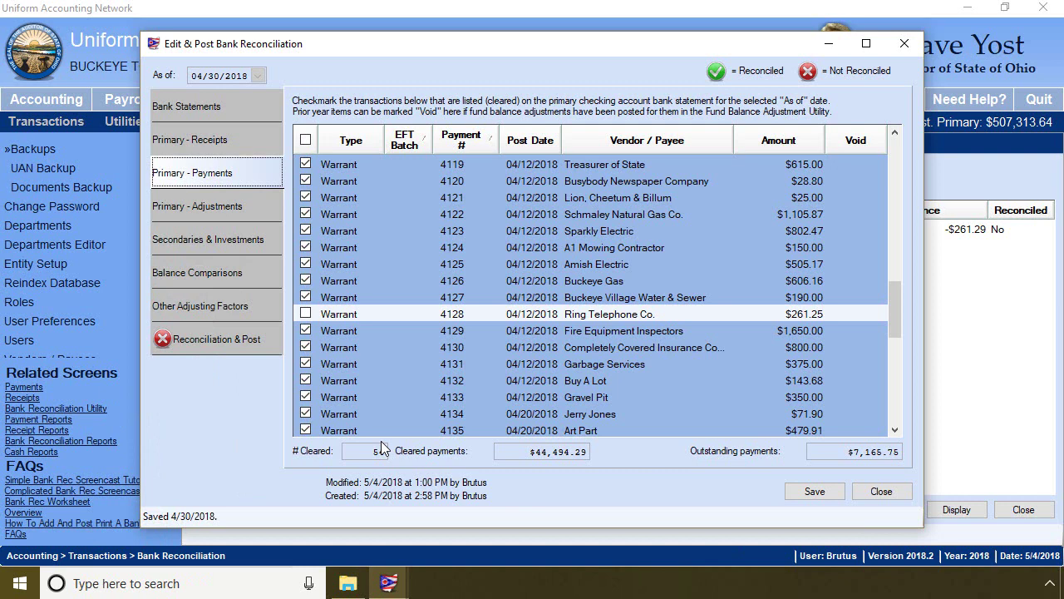
click(216, 306)
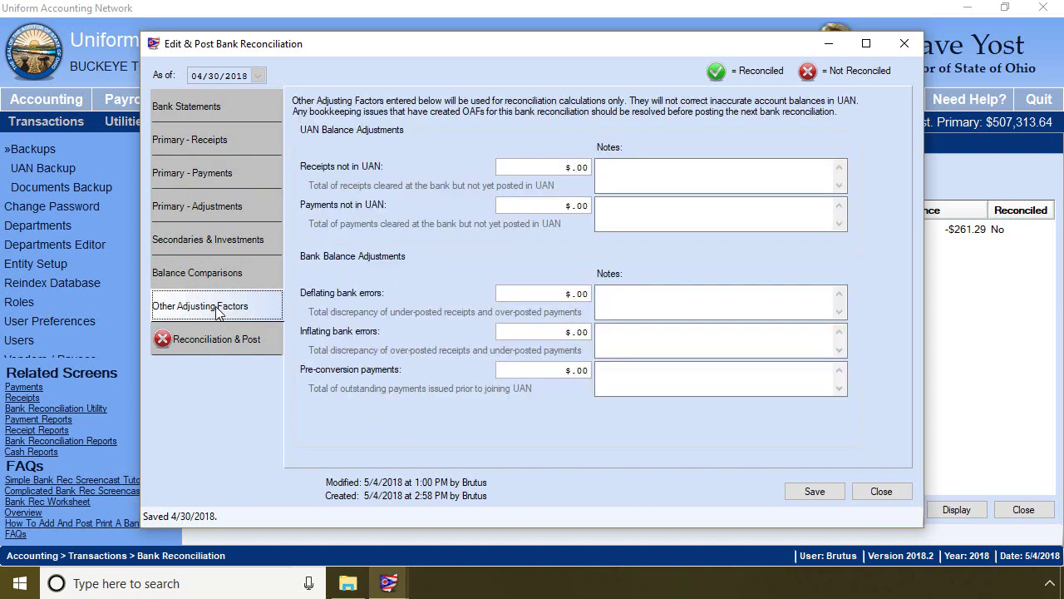
click(555, 293)
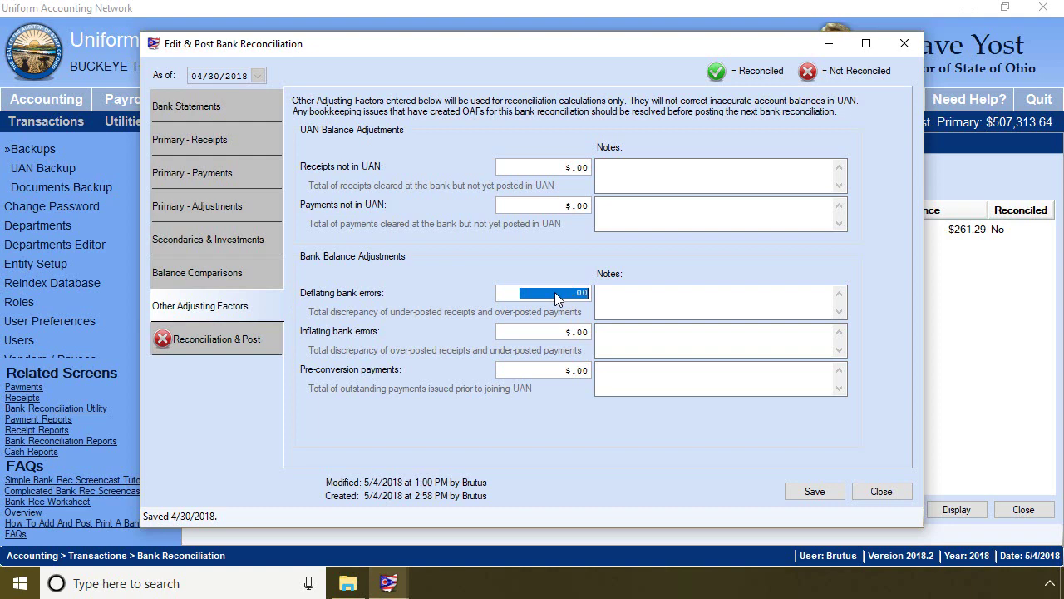
text(.04)
key(Tab)
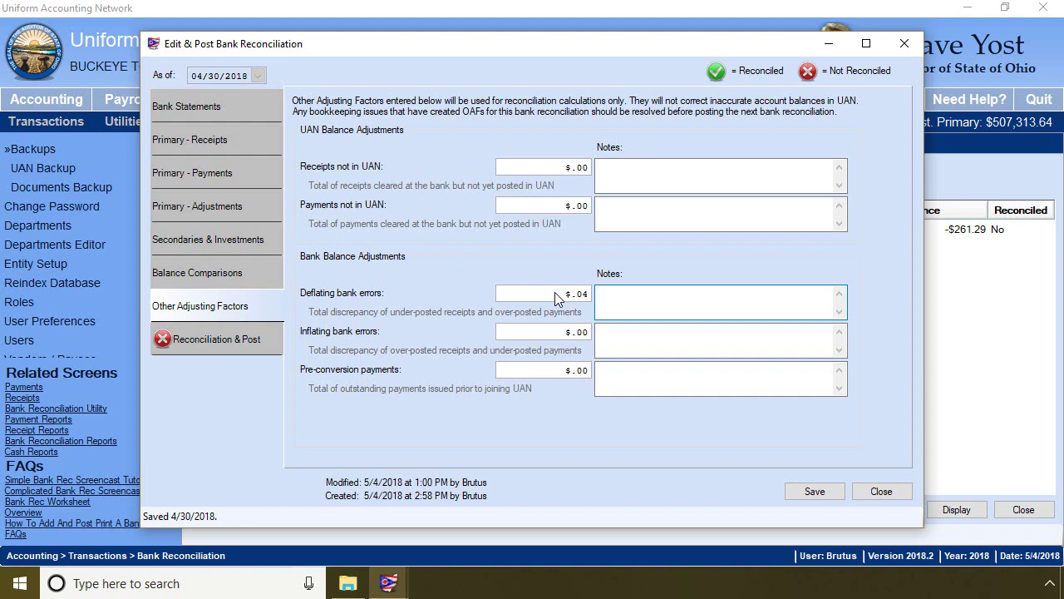
key(ctrl+v)
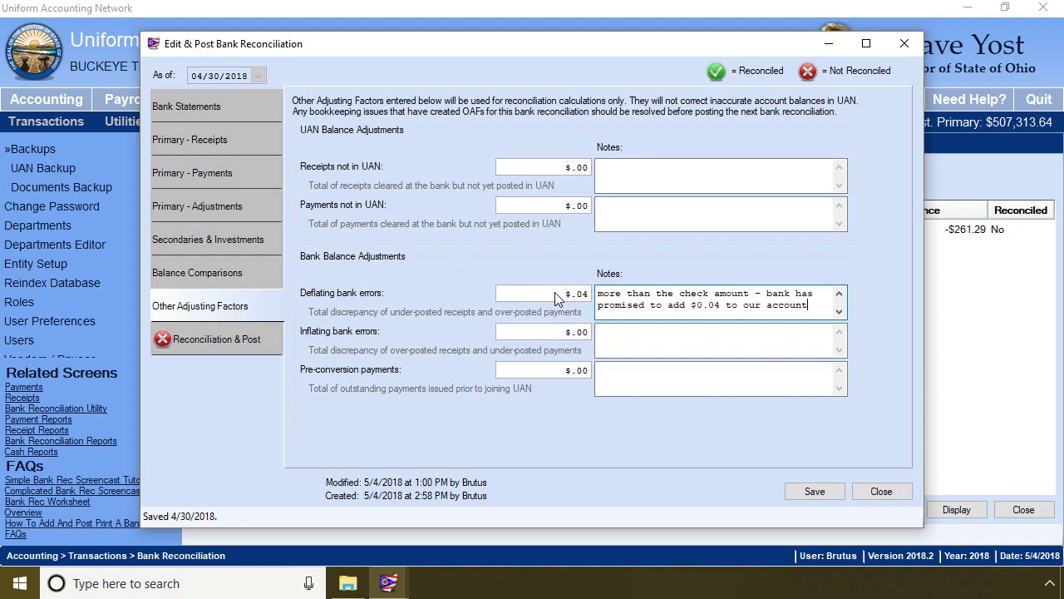
scroll(611, 299, up, 1)
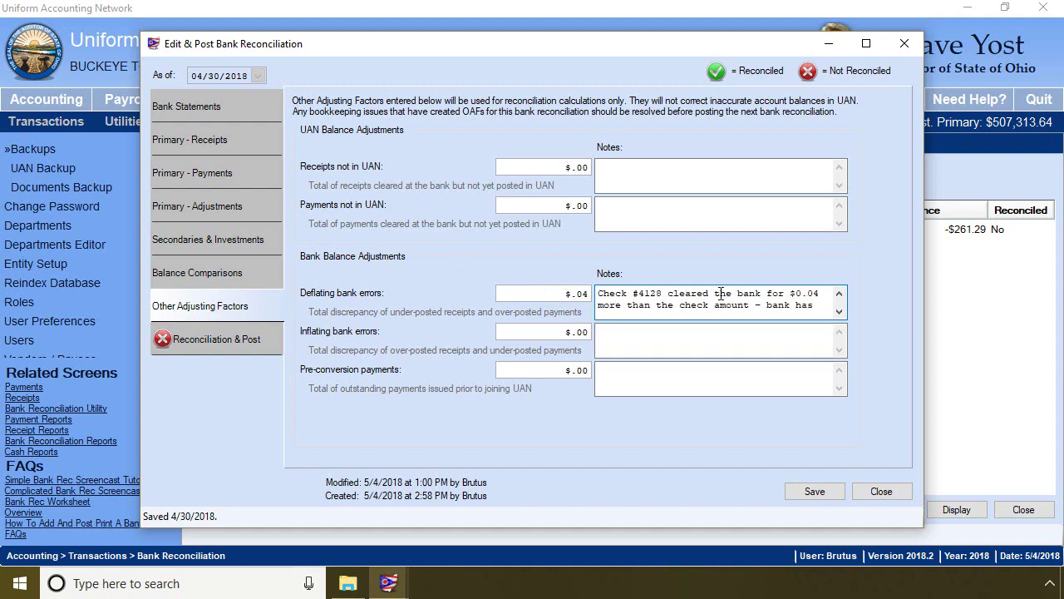
click(839, 312)
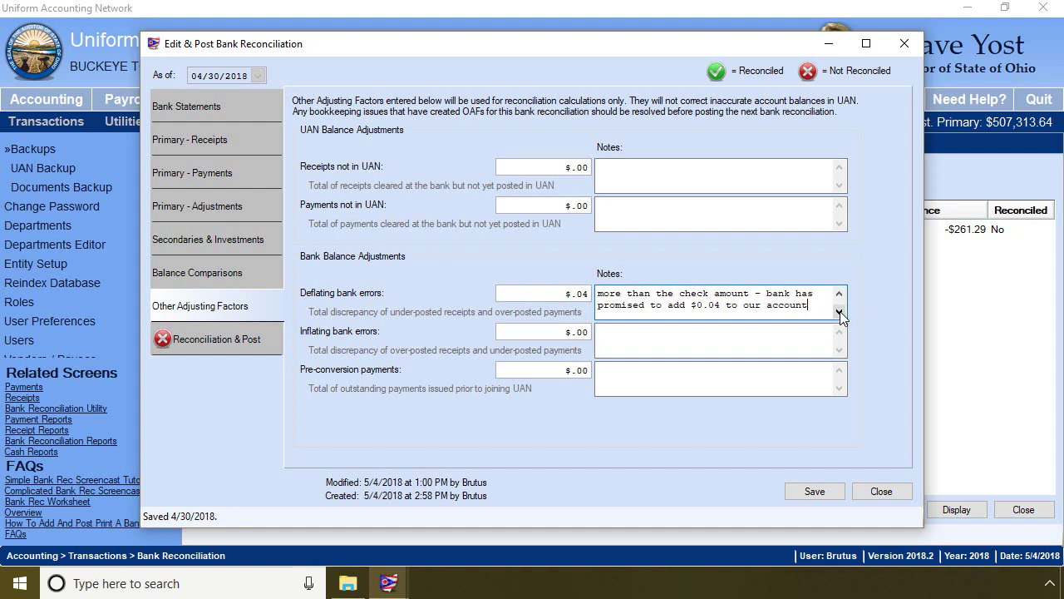
Mark Ring Telephone Co. warrant 4128 as cleared in the primary payments.
click(185, 179)
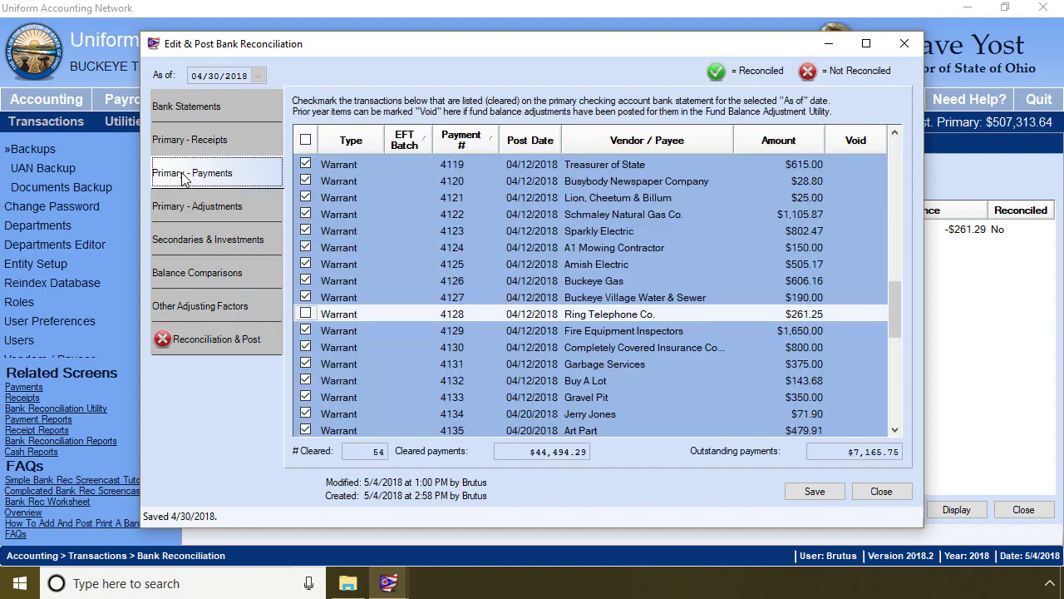
click(306, 314)
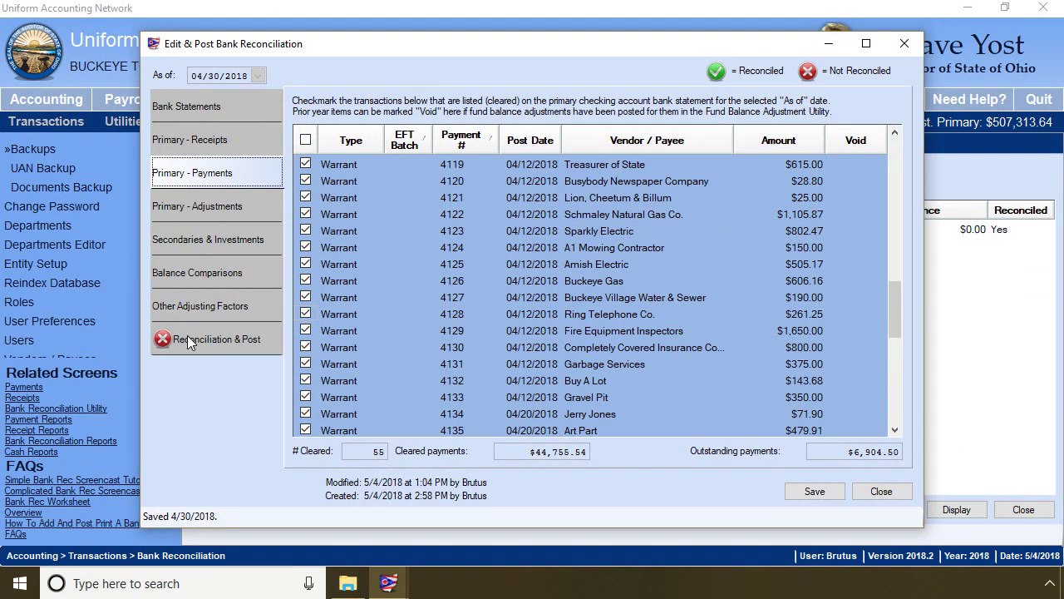
Review the reconciliation summary, then leave Ring Telephone Co. warrant 4128 outstanding by removing its cleared mark.
click(193, 336)
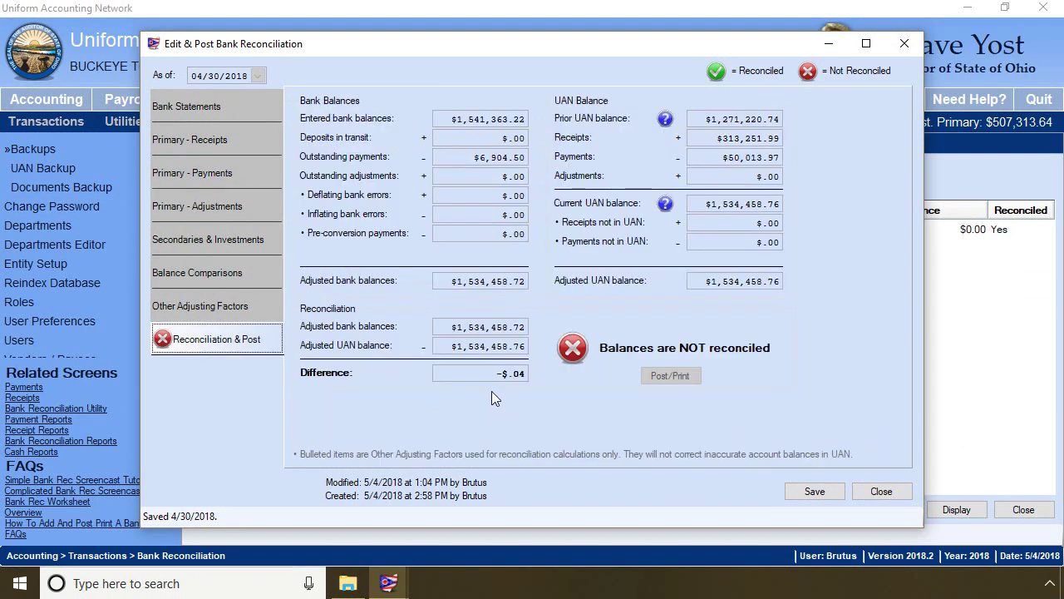
click(224, 171)
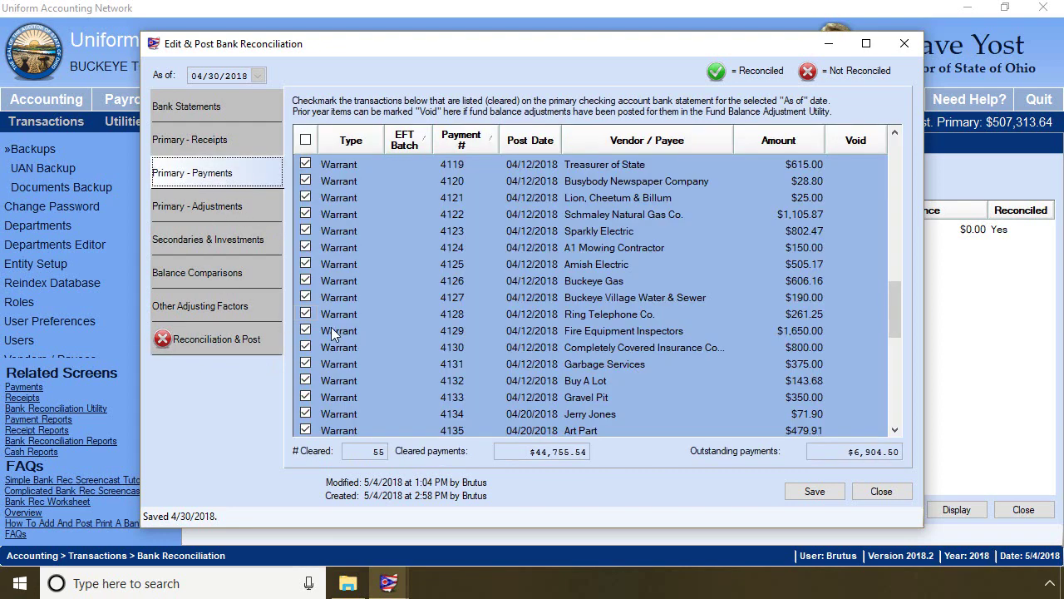
click(306, 314)
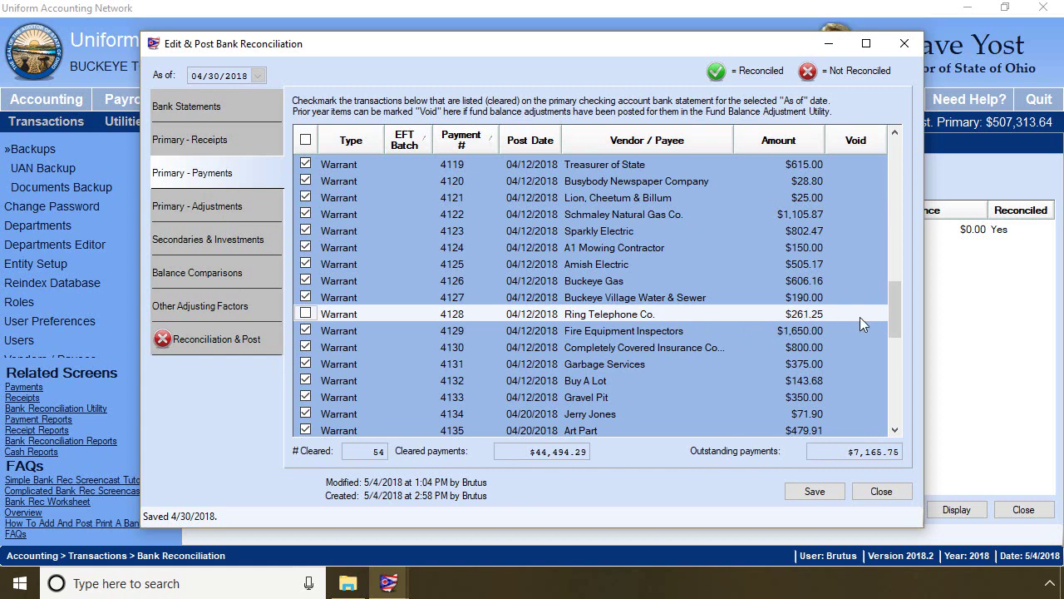
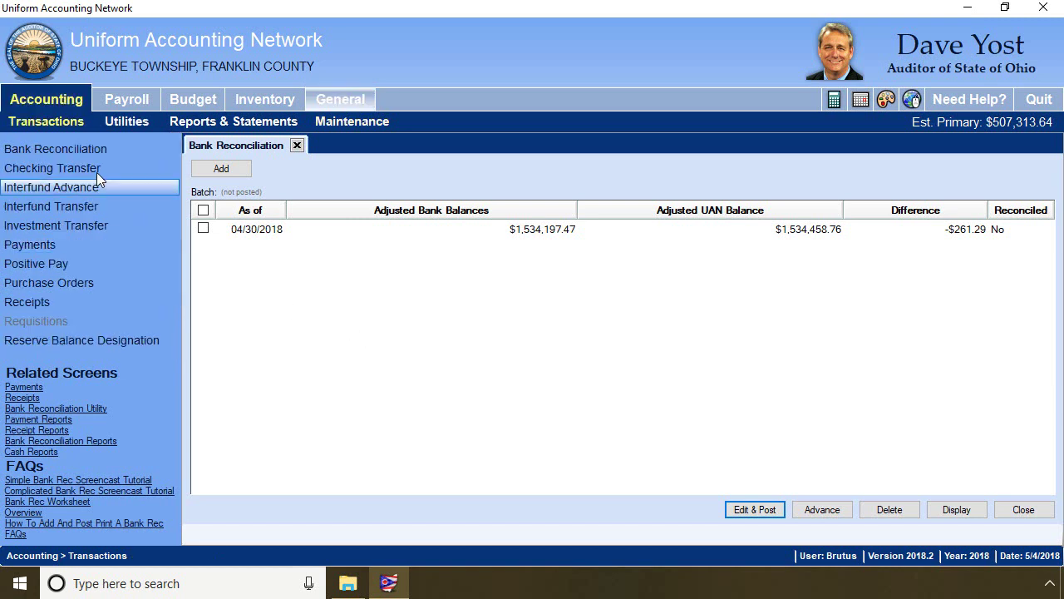
Start a new Then and Now purchase order with First Buckeye Bank as the vendor.
click(43, 100)
click(35, 123)
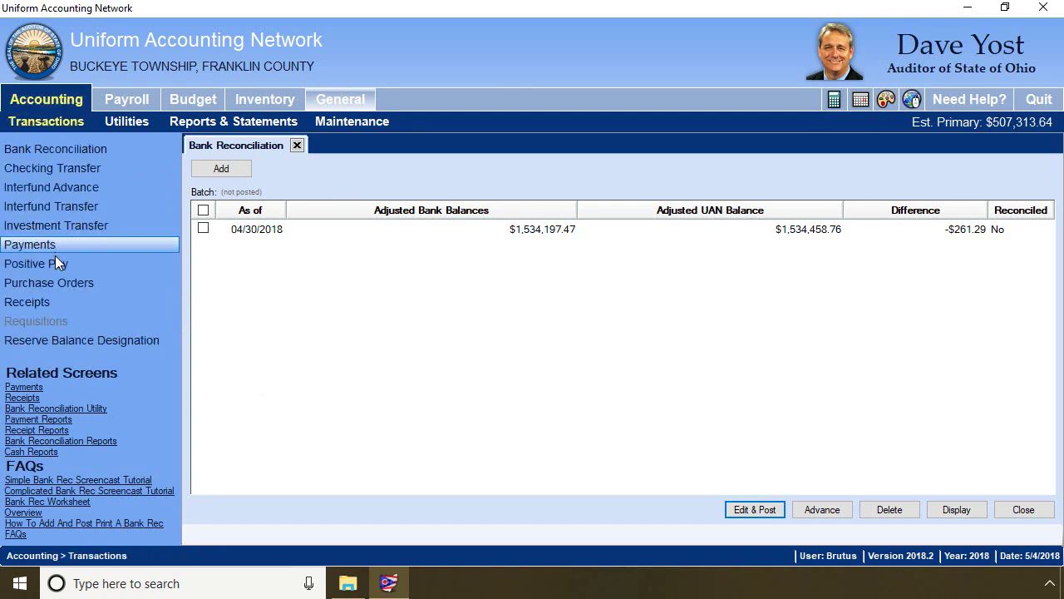
click(49, 283)
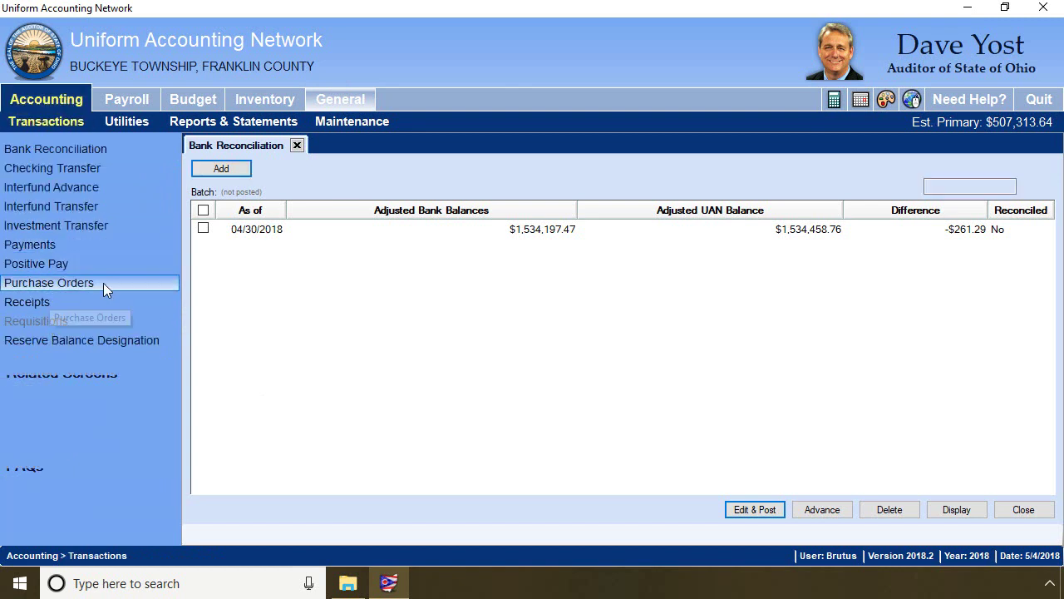
click(224, 170)
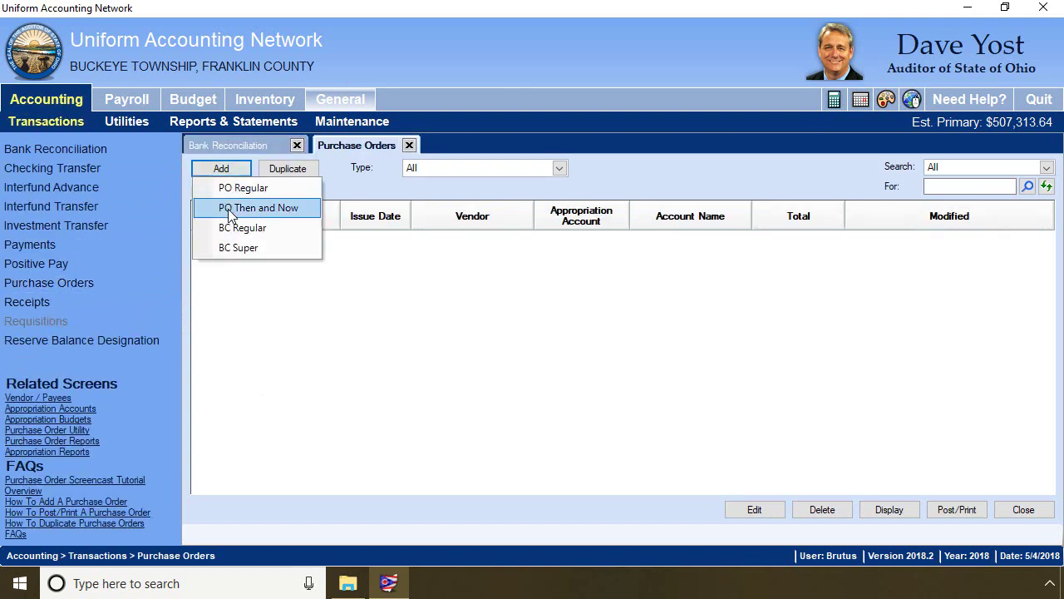
click(232, 208)
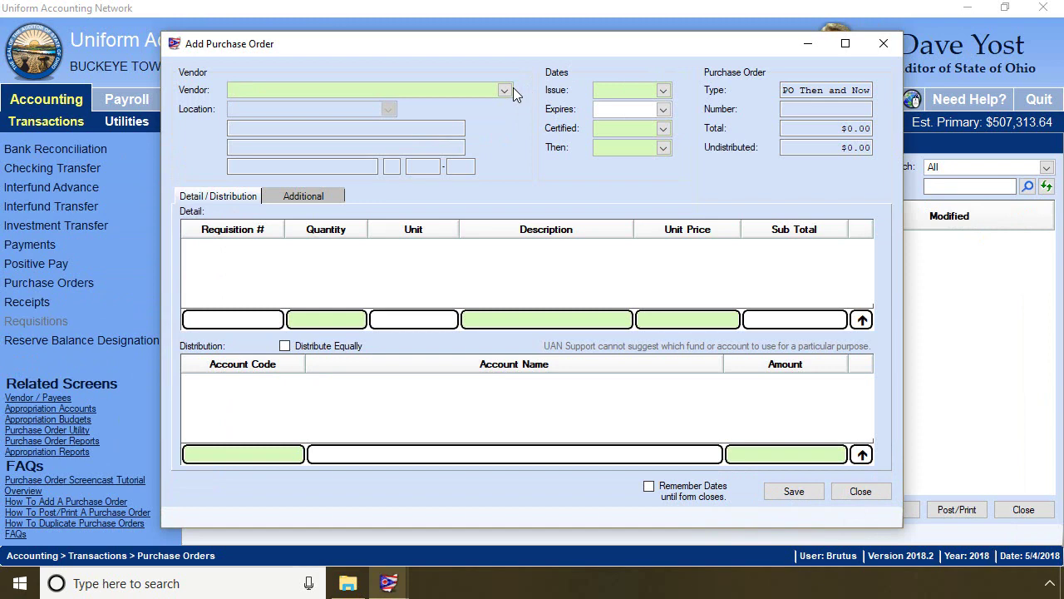
text(first)
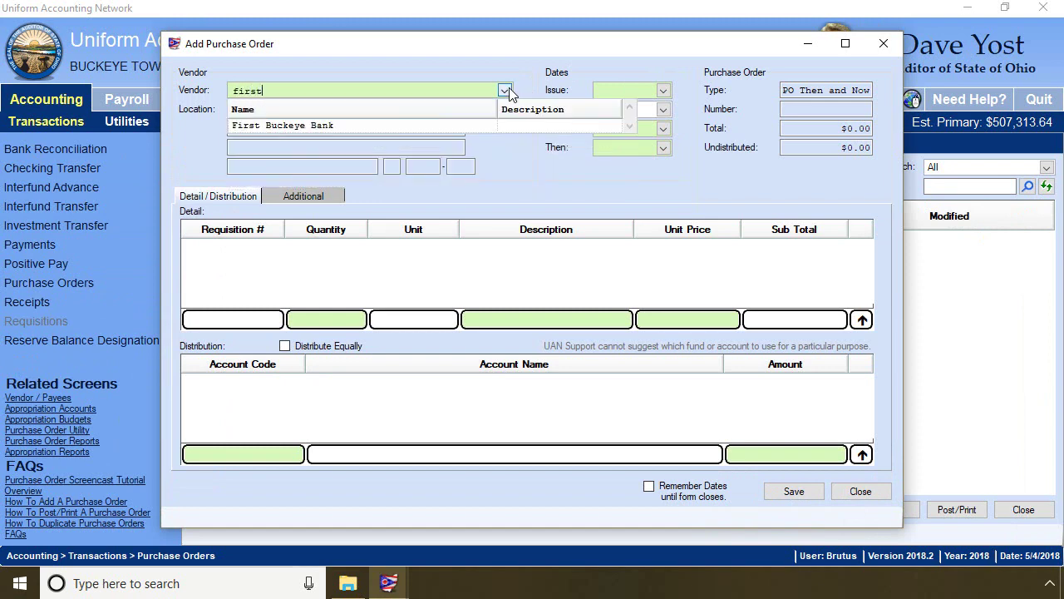
click(437, 131)
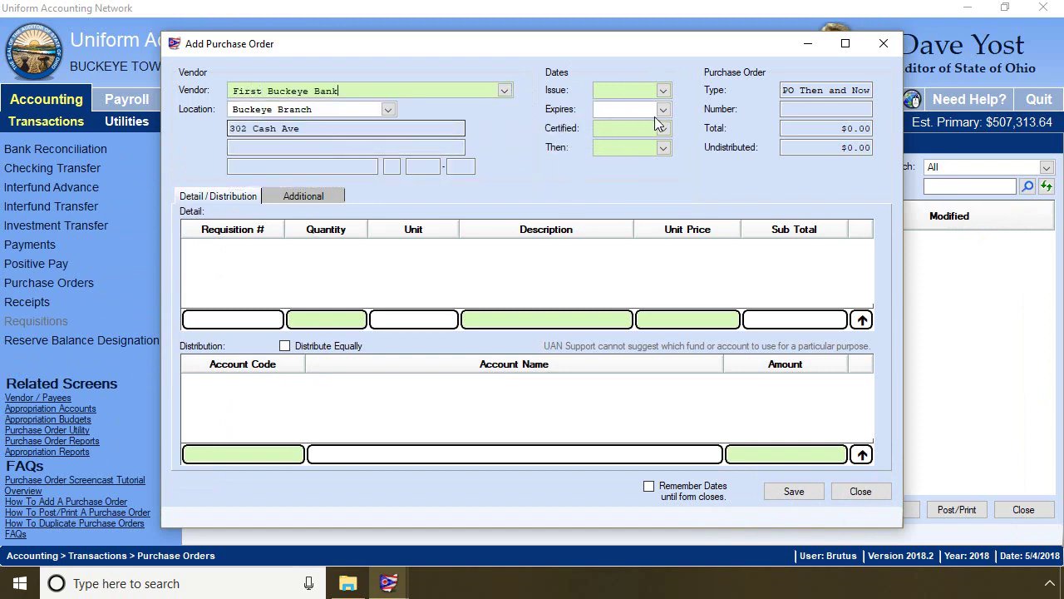
Set the purchase order's issue and certified dates to 05/04/2018 and its then date to 04/25/2018.
click(670, 86)
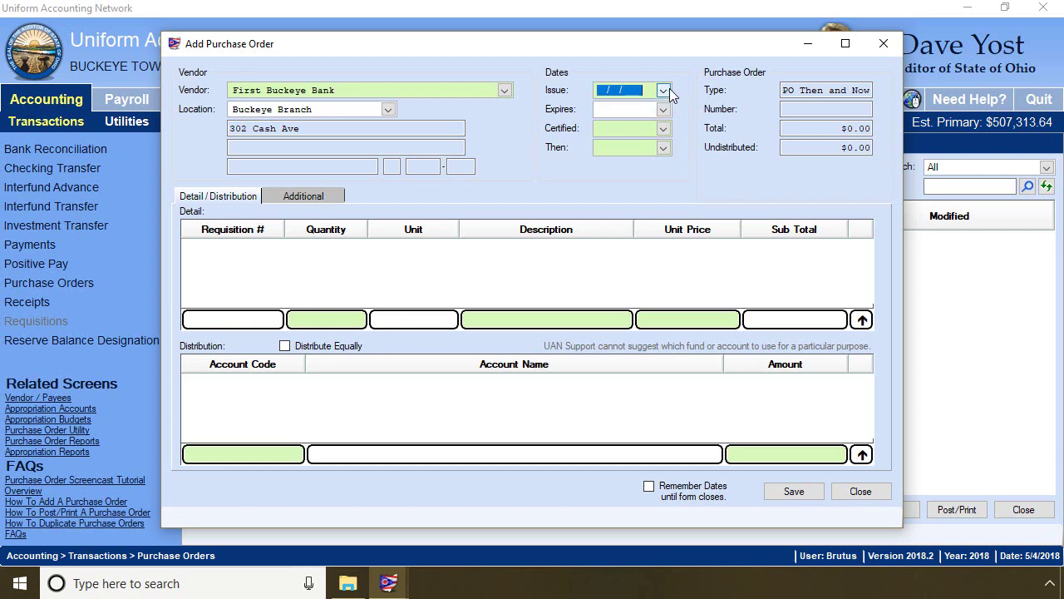
click(669, 88)
click(624, 143)
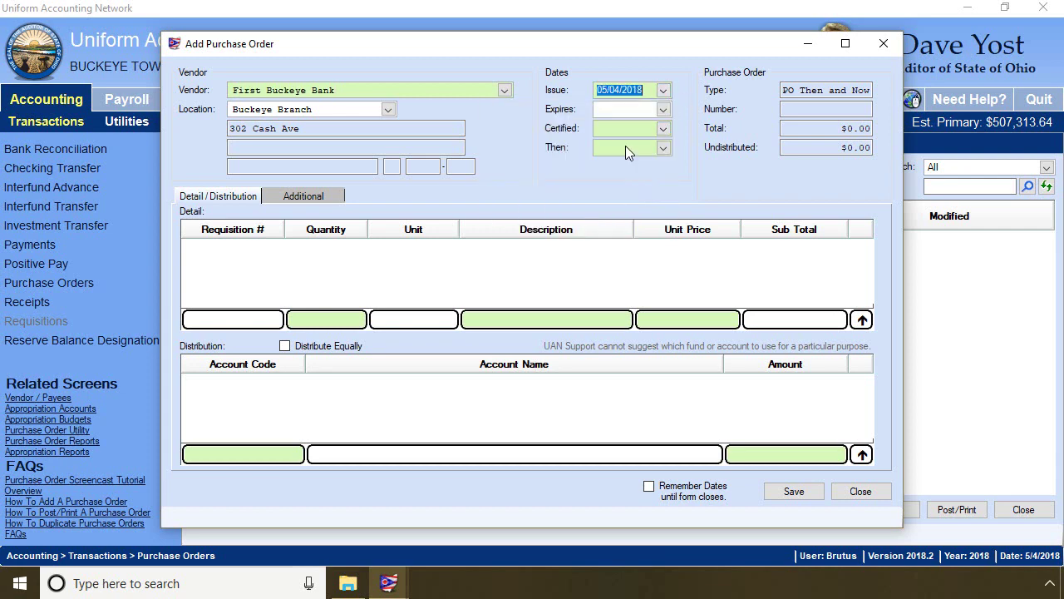
click(663, 128)
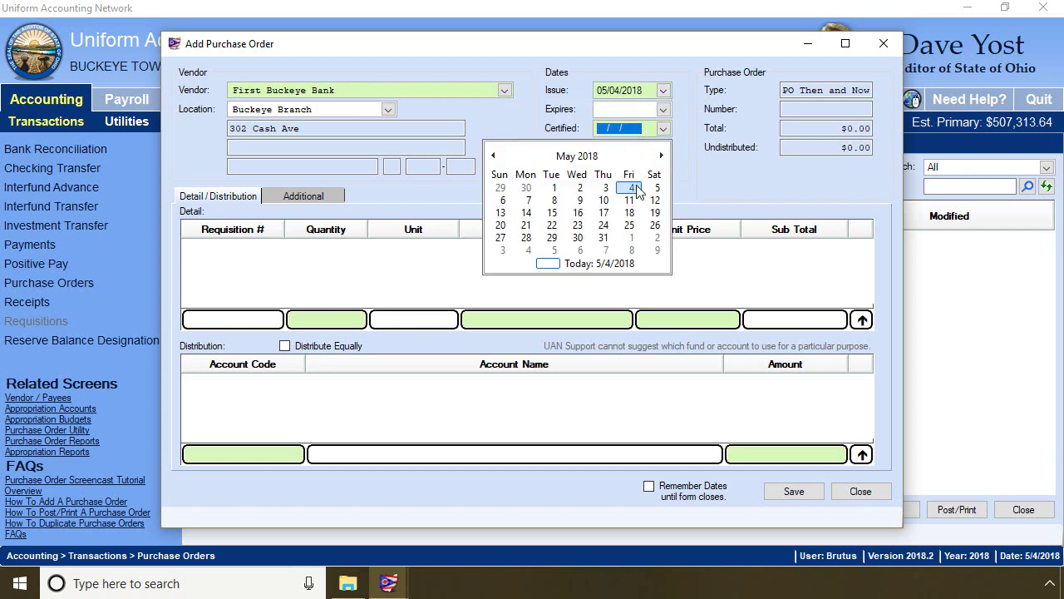
click(636, 183)
click(665, 147)
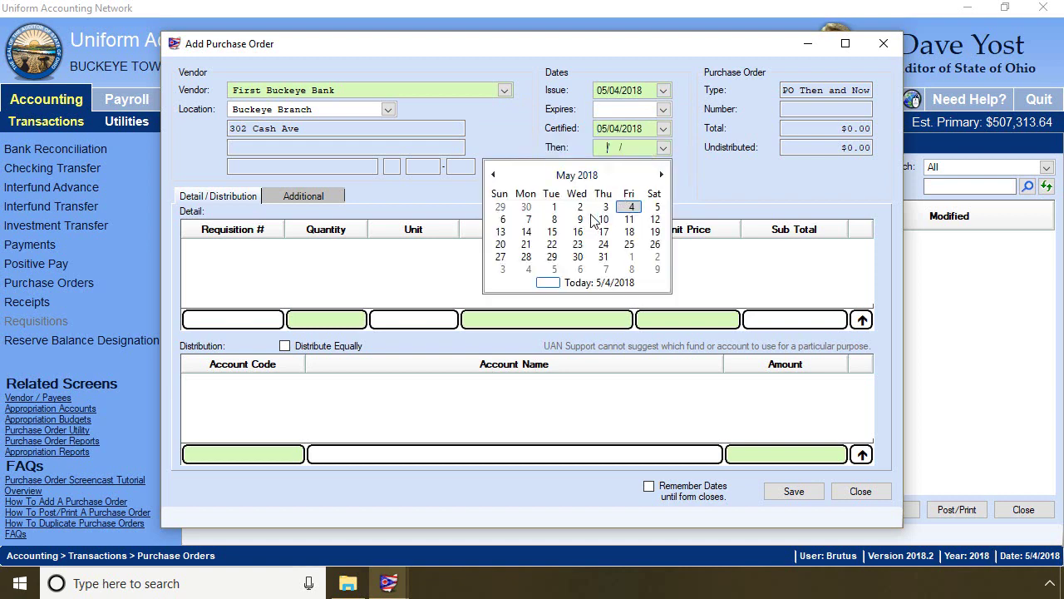
click(493, 175)
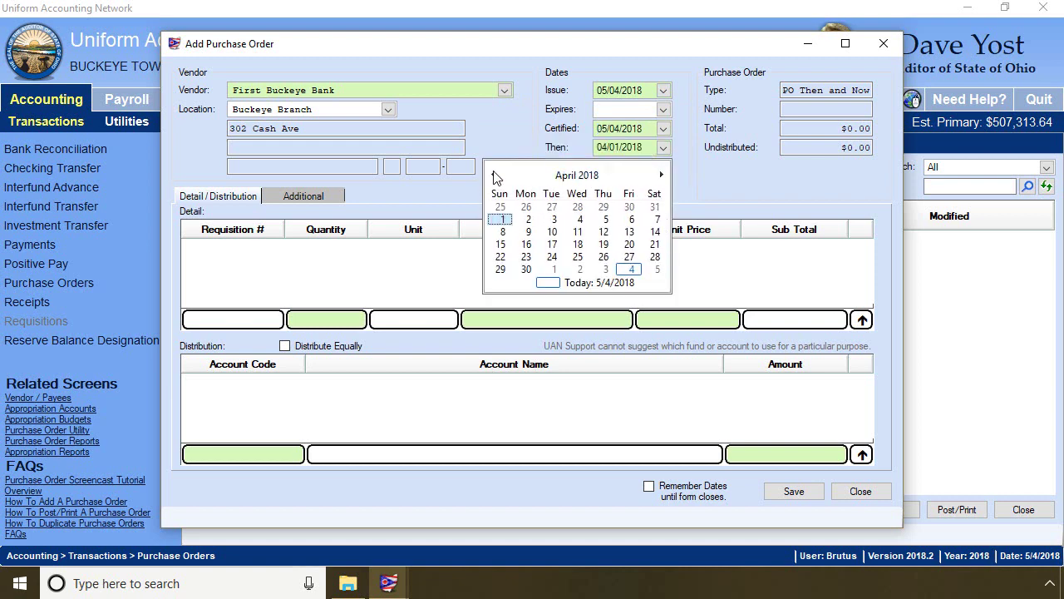
click(577, 256)
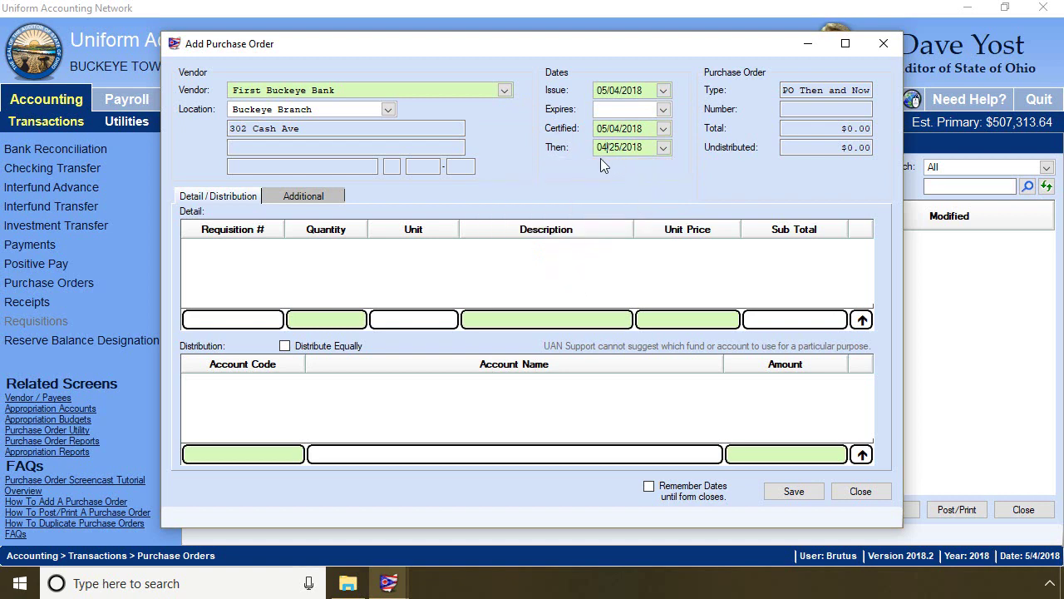
Add a purchase order detail line with quantity 1, description "Bank cleared check for wrong amount" and unit price $0.04.
click(339, 321)
text(1)
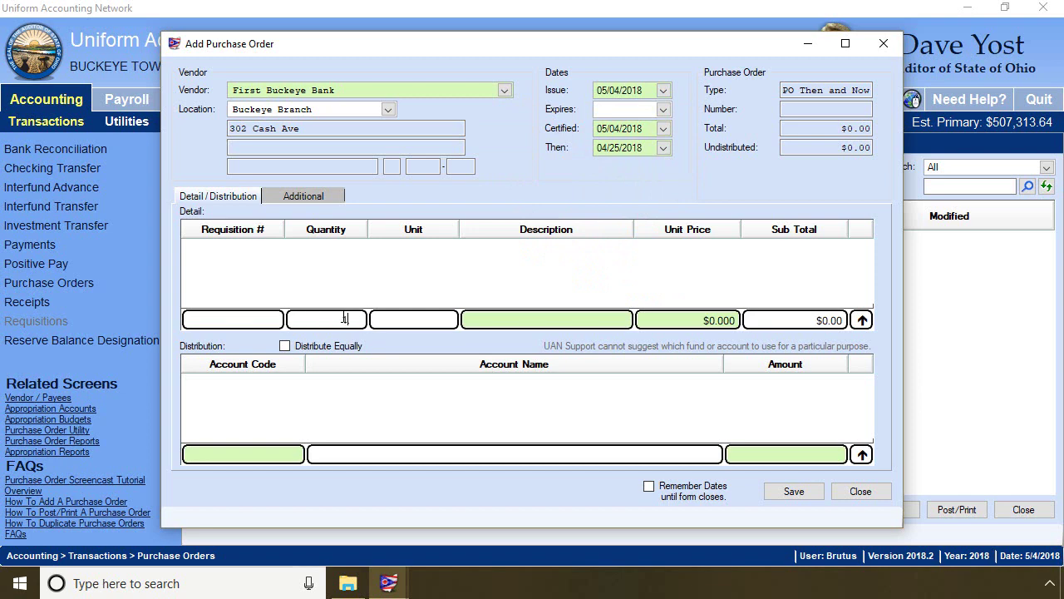
key(Tab)
key(ctrl+v)
key(Tab)
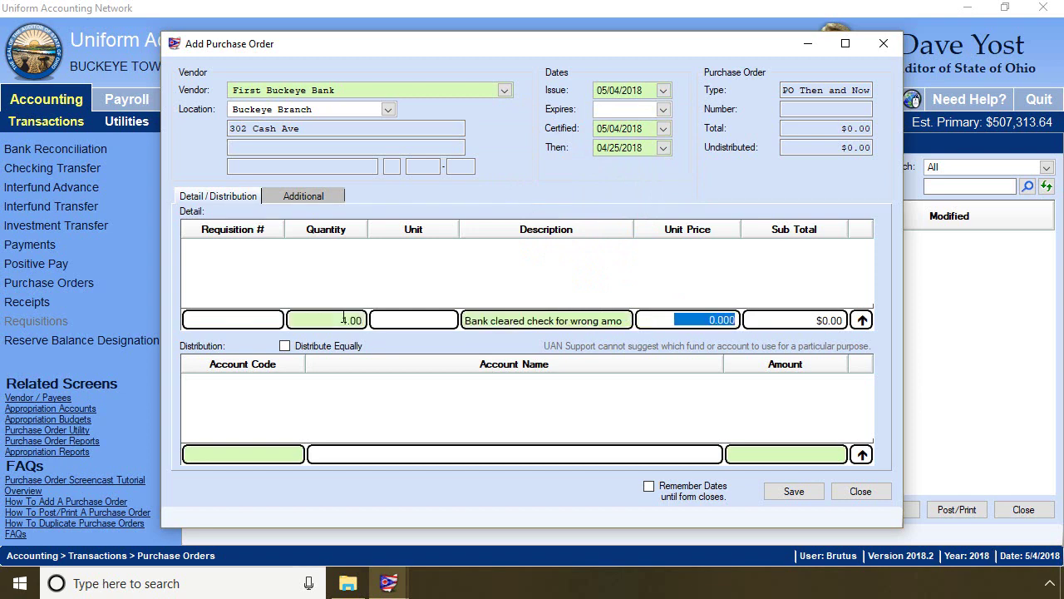
text(.04)
key(Tab)
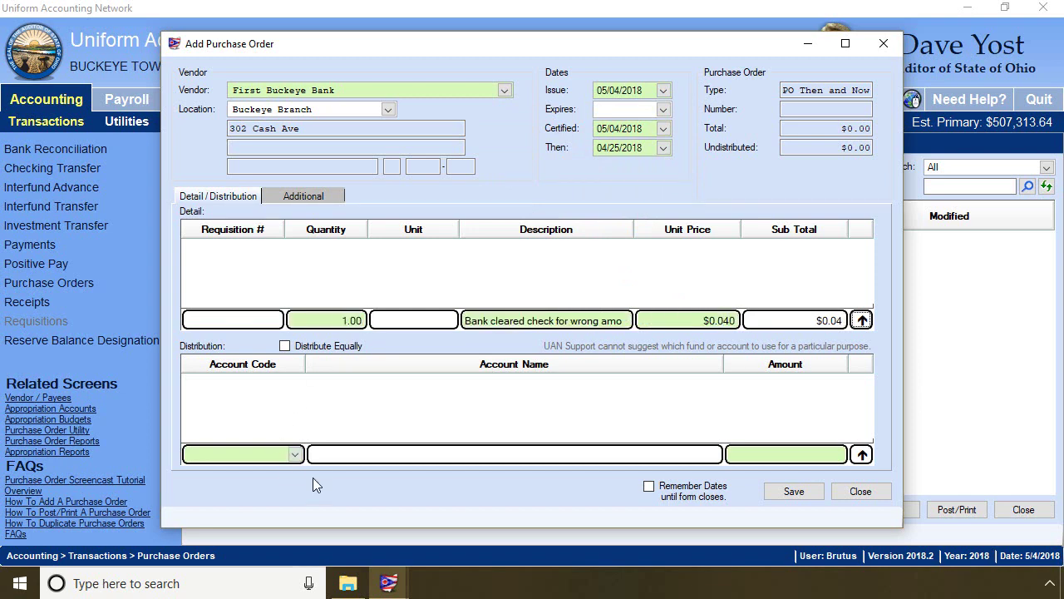
key(Return)
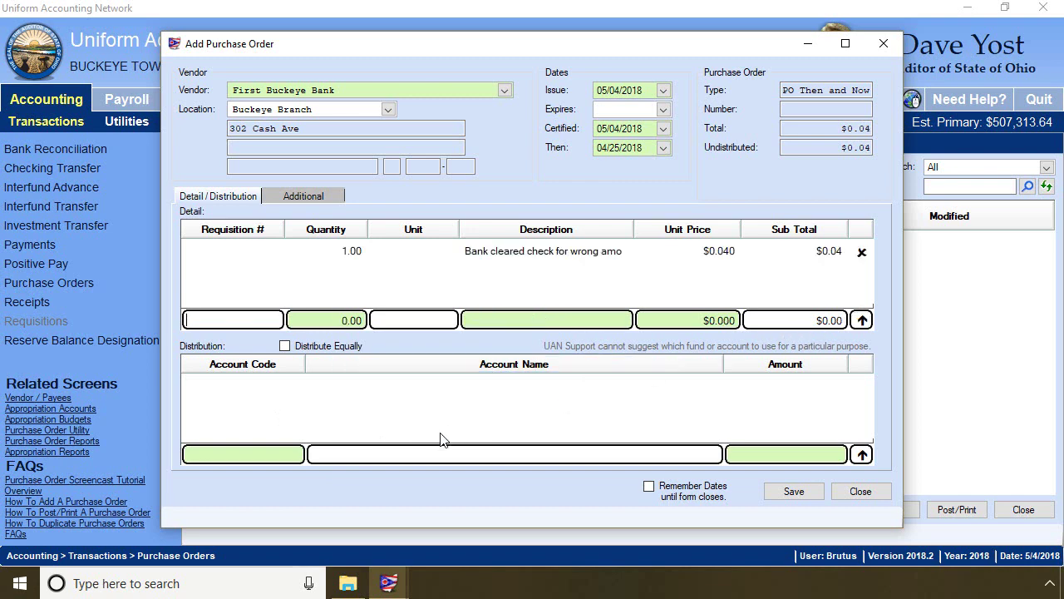
click(295, 454)
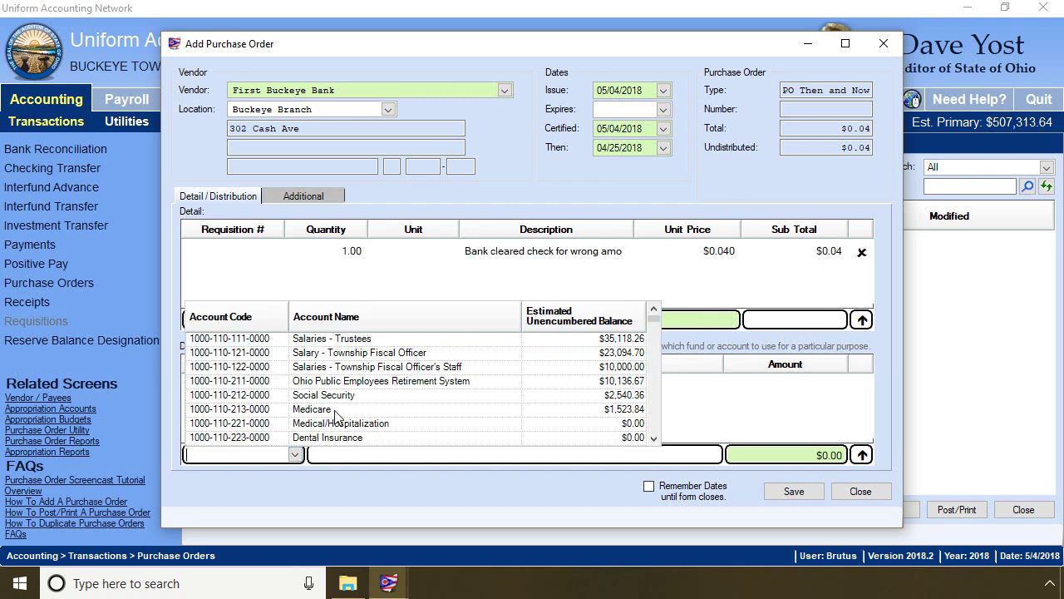
scroll(353, 413, down, 1)
scroll(397, 405, down, 3)
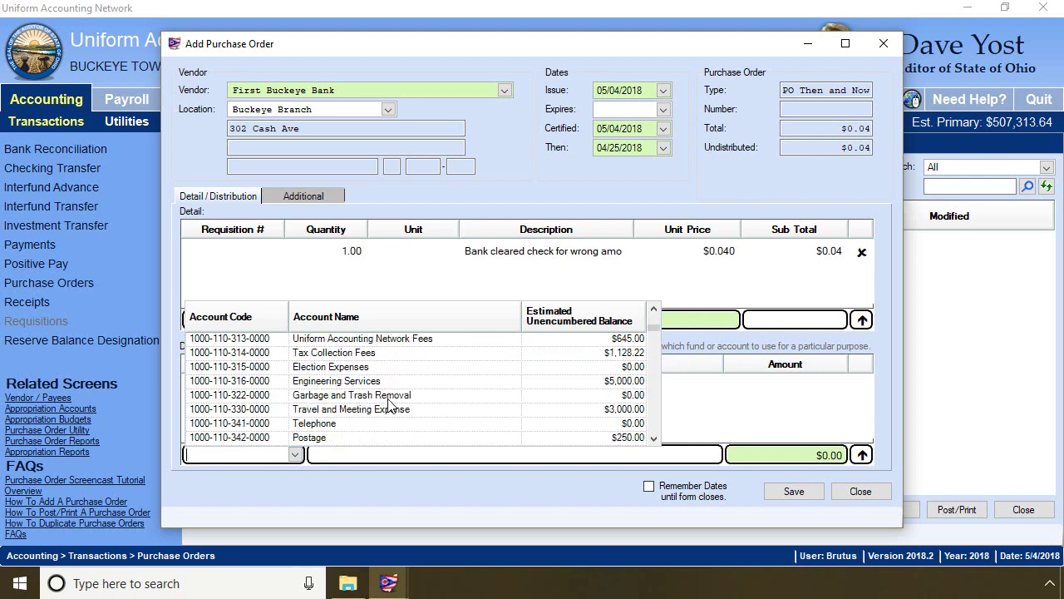
scroll(388, 403, down, 2)
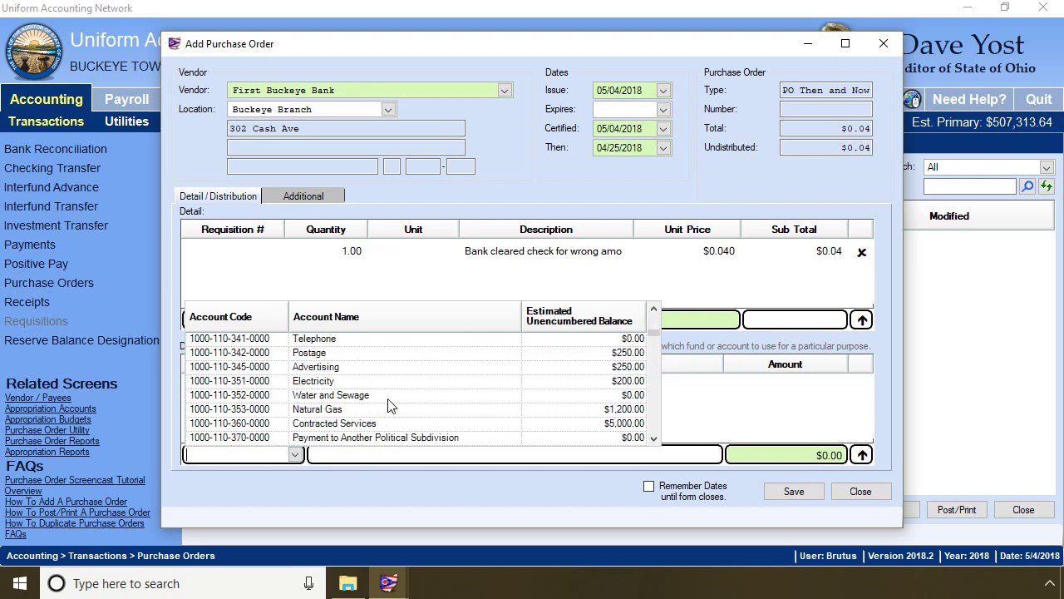
scroll(392, 405, down, 1)
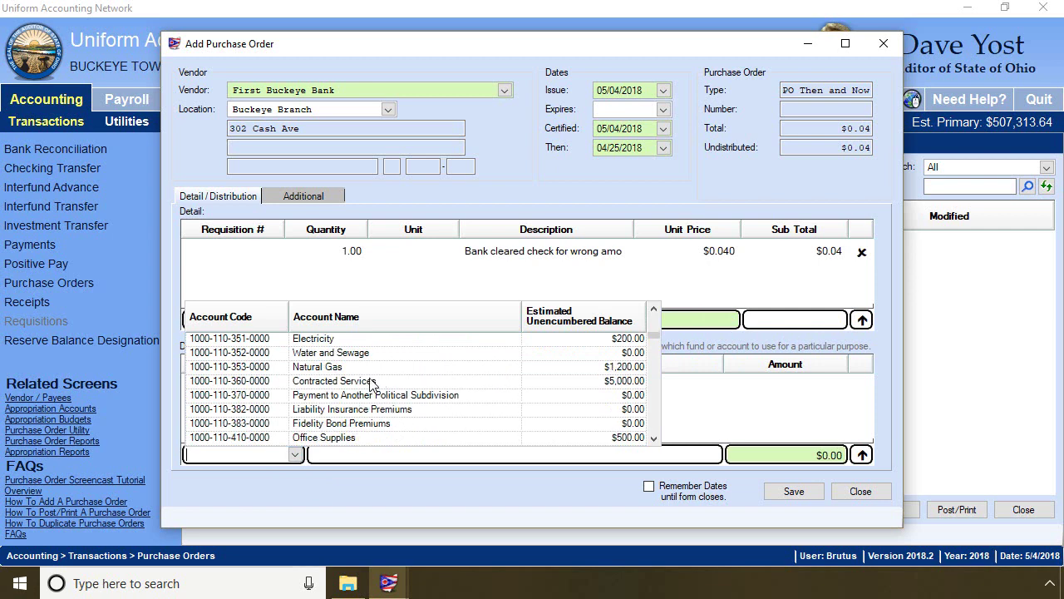
click(408, 381)
click(864, 456)
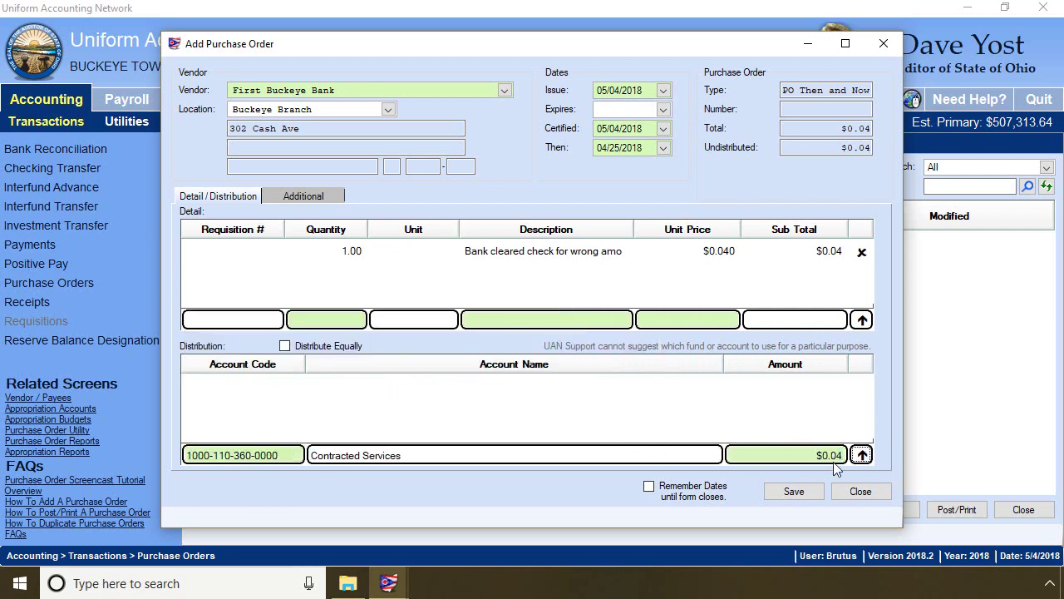
click(861, 491)
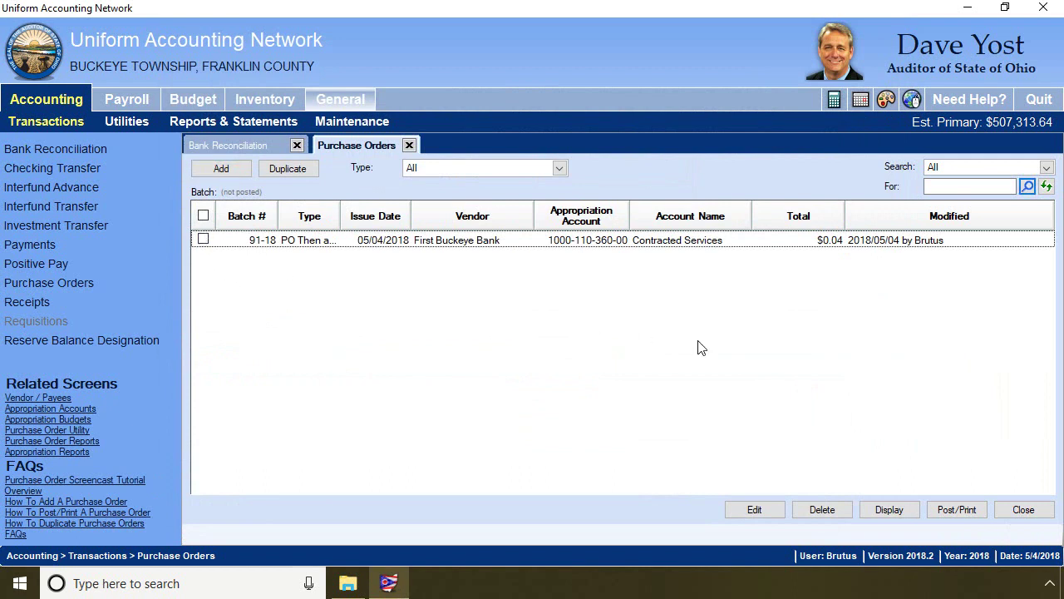
Post the First Buckeye Bank Then and Now purchase order and close the purchase orders screen.
click(203, 240)
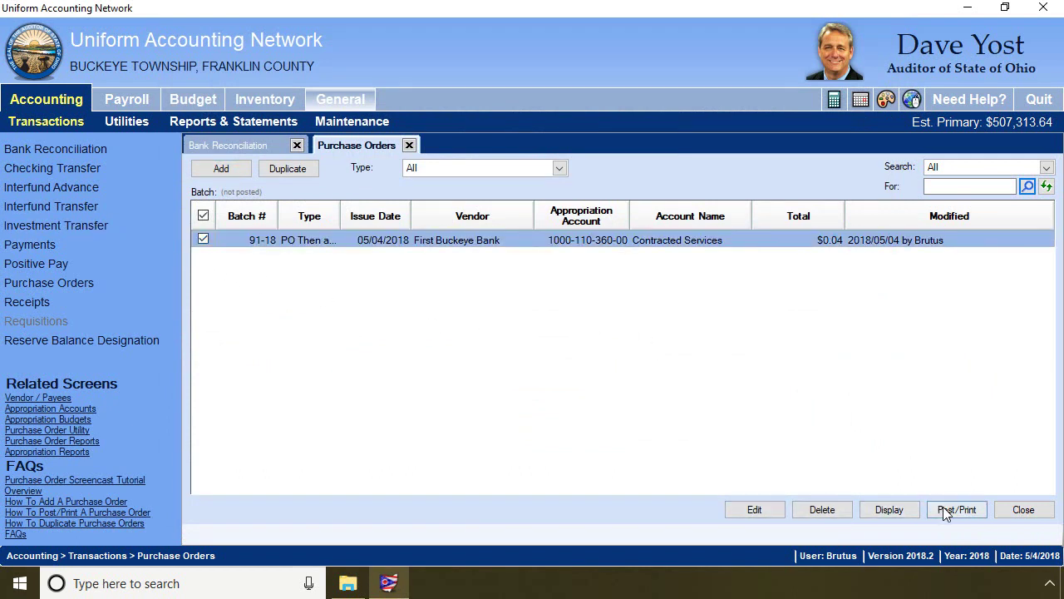
click(956, 508)
click(494, 356)
click(559, 352)
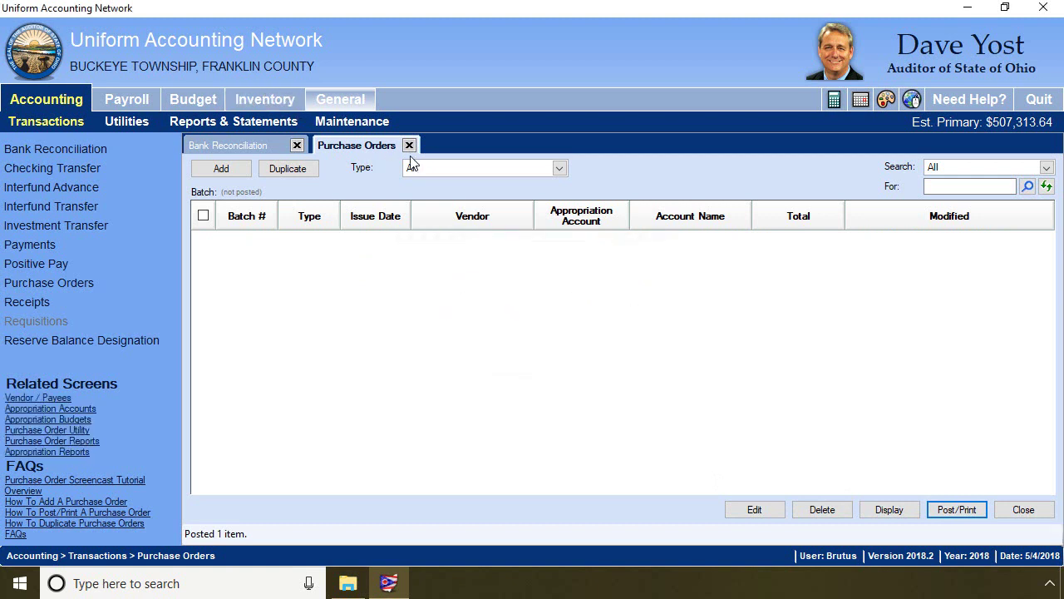
click(409, 145)
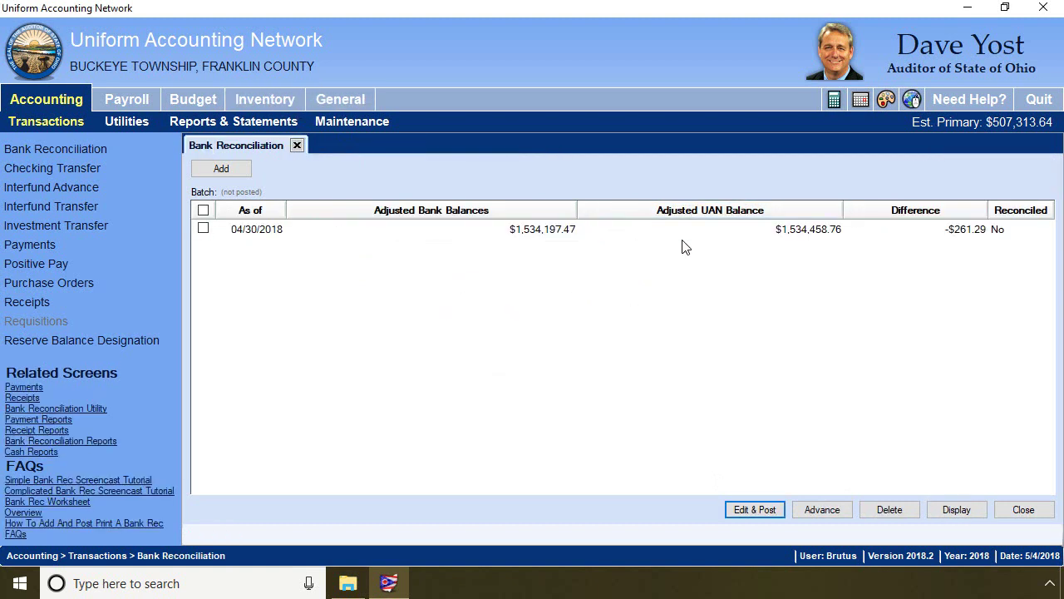
Start a new electronic payment with First Buckeye Bank as the vendor.
click(28, 249)
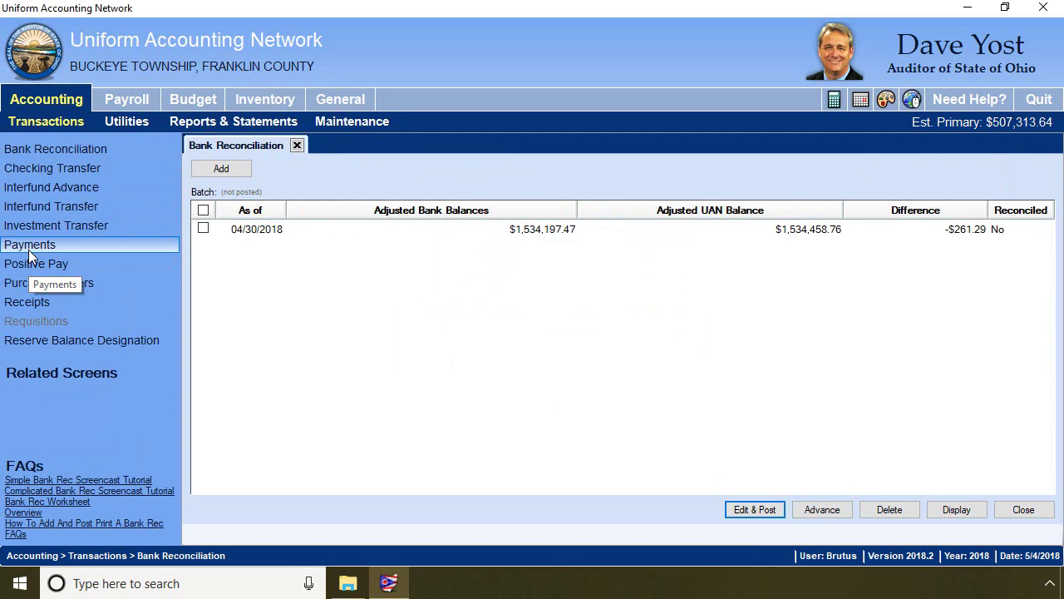
click(214, 167)
click(220, 230)
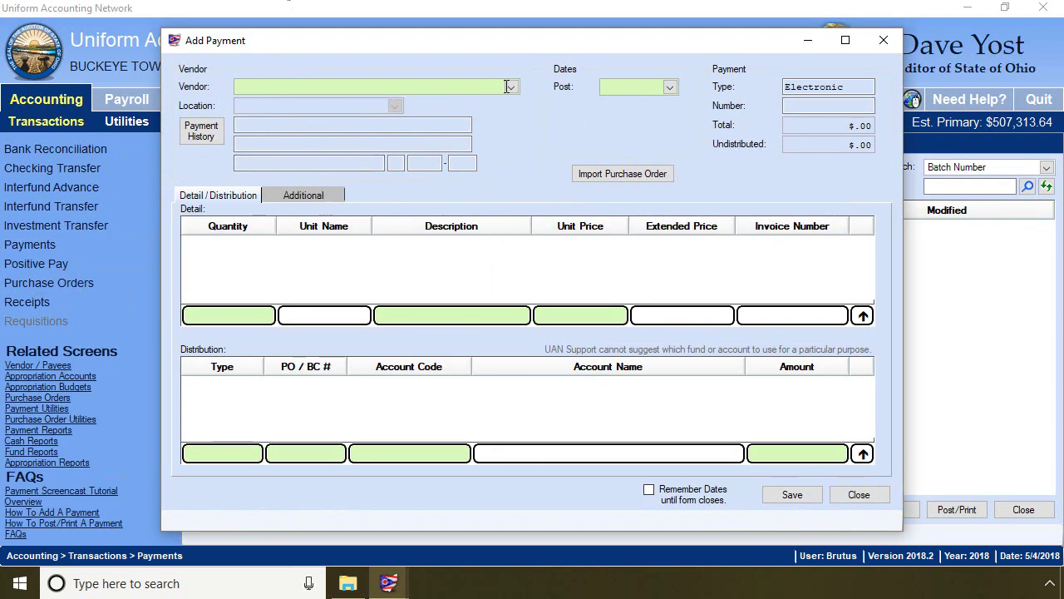
click(509, 87)
text(first)
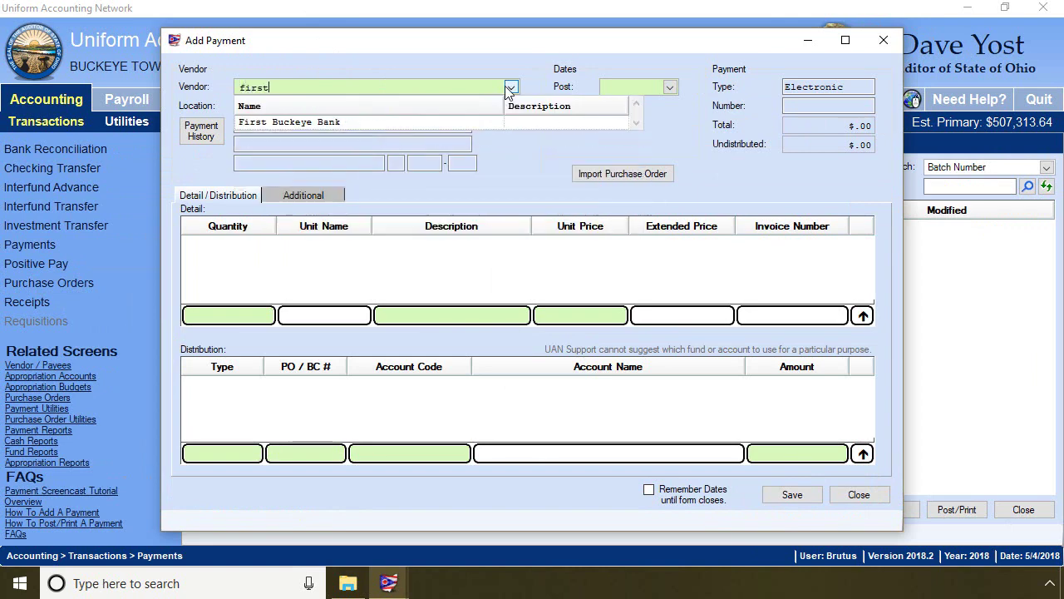
key(Down)
key(Return)
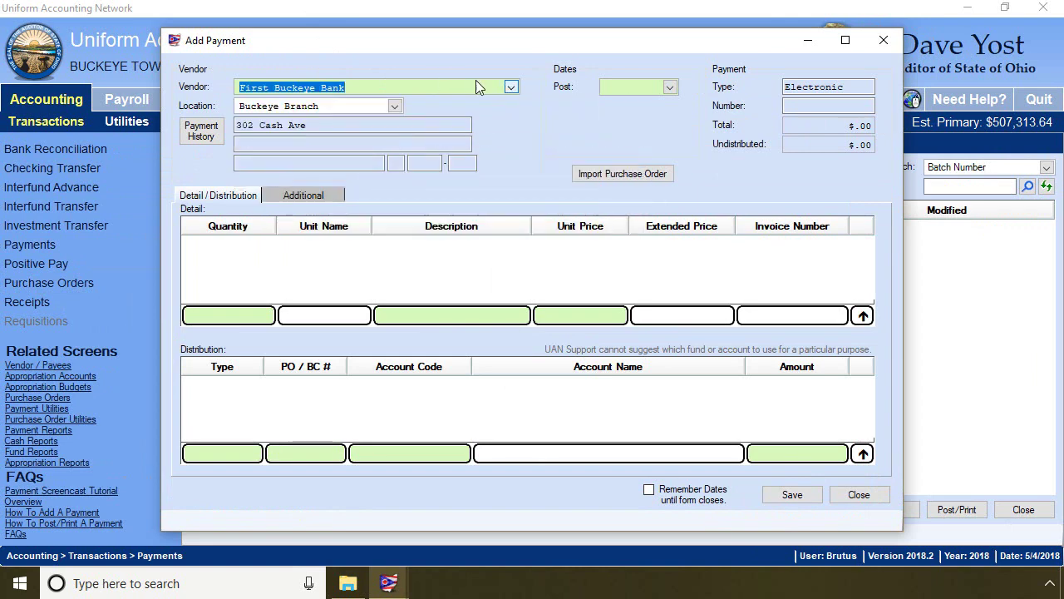
Import the First Buckeye Bank Then and Now purchase order into the payment, including its detail line and Contracted Services distribution.
click(598, 173)
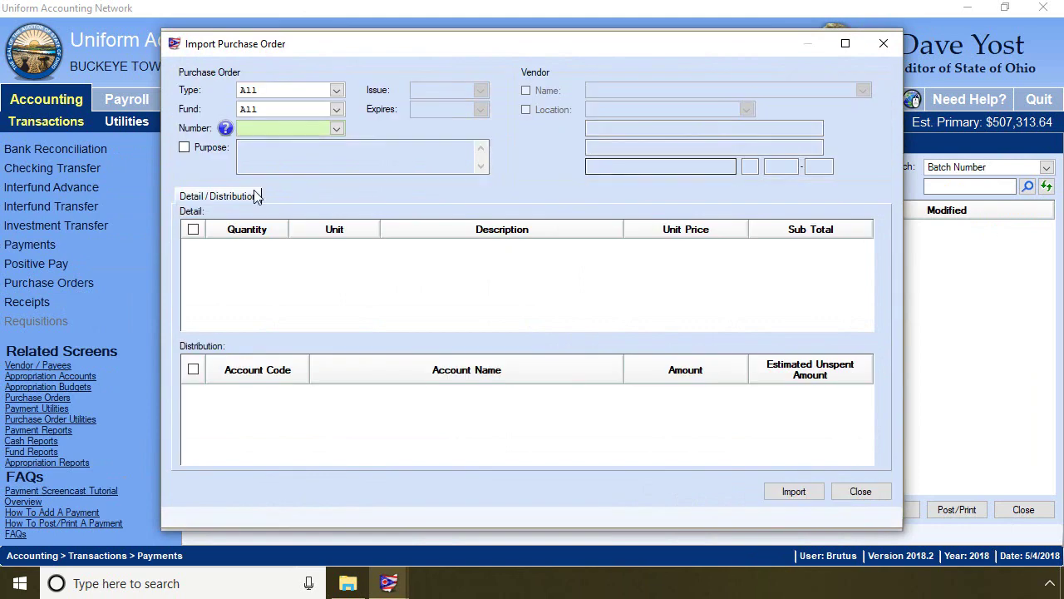
click(336, 90)
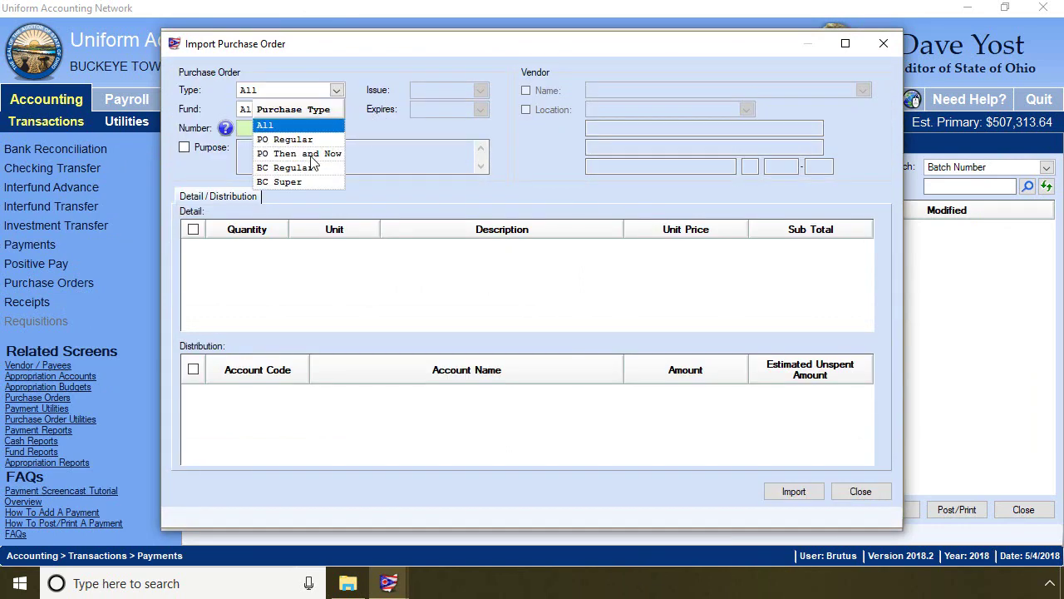
click(311, 157)
click(335, 129)
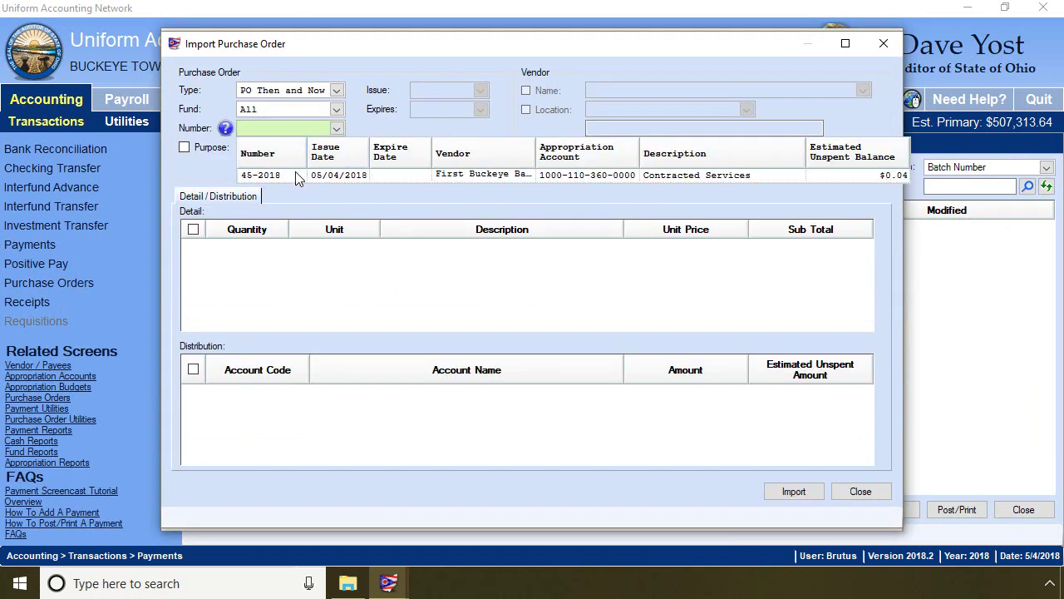
click(292, 174)
click(193, 247)
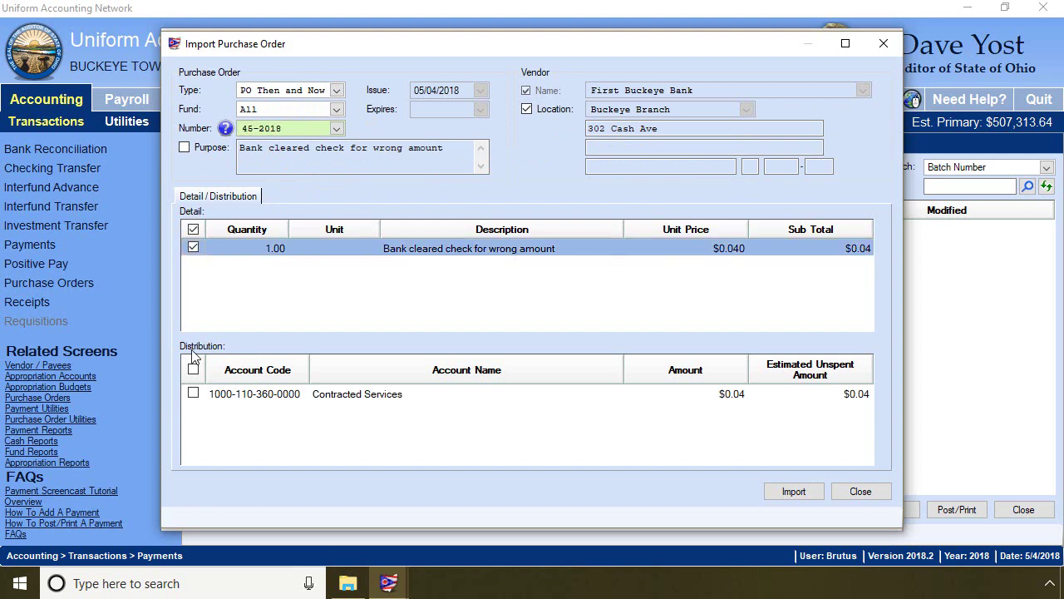
click(193, 393)
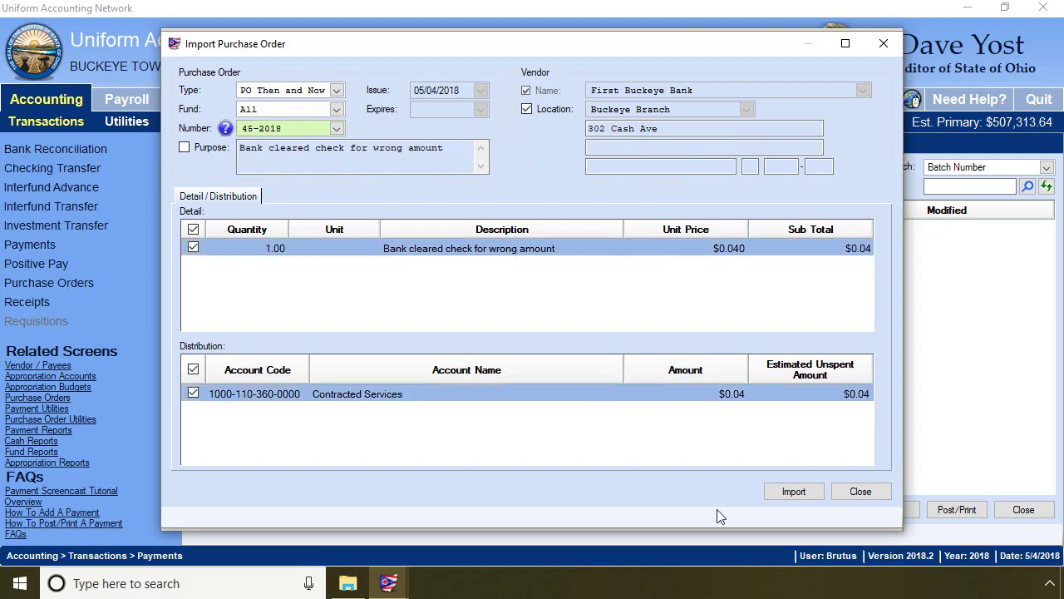
click(793, 491)
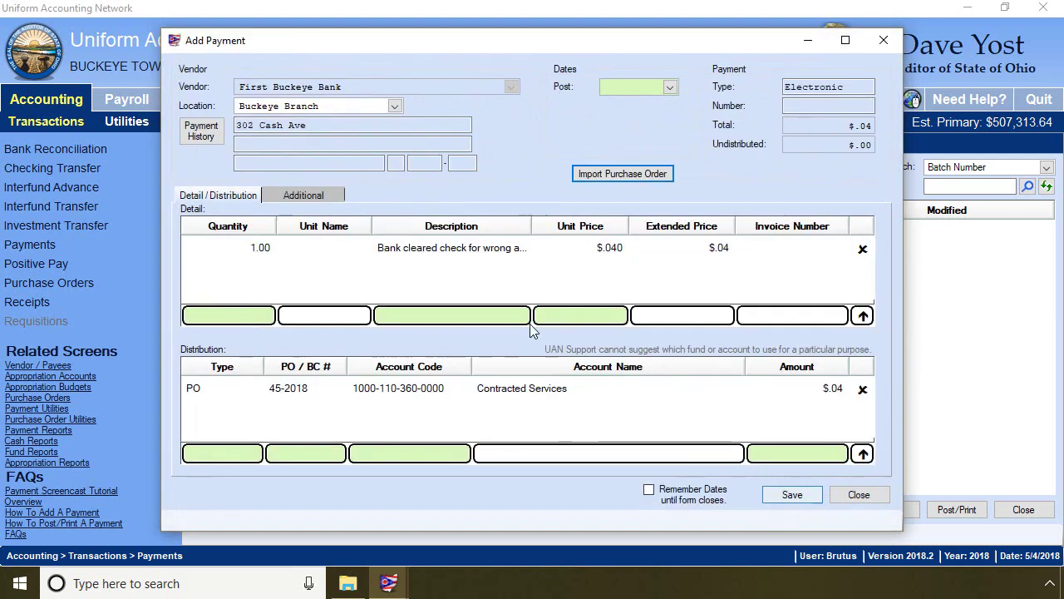
Set the payment's post date to 04/25/2018, then save the payment and close its form.
click(669, 87)
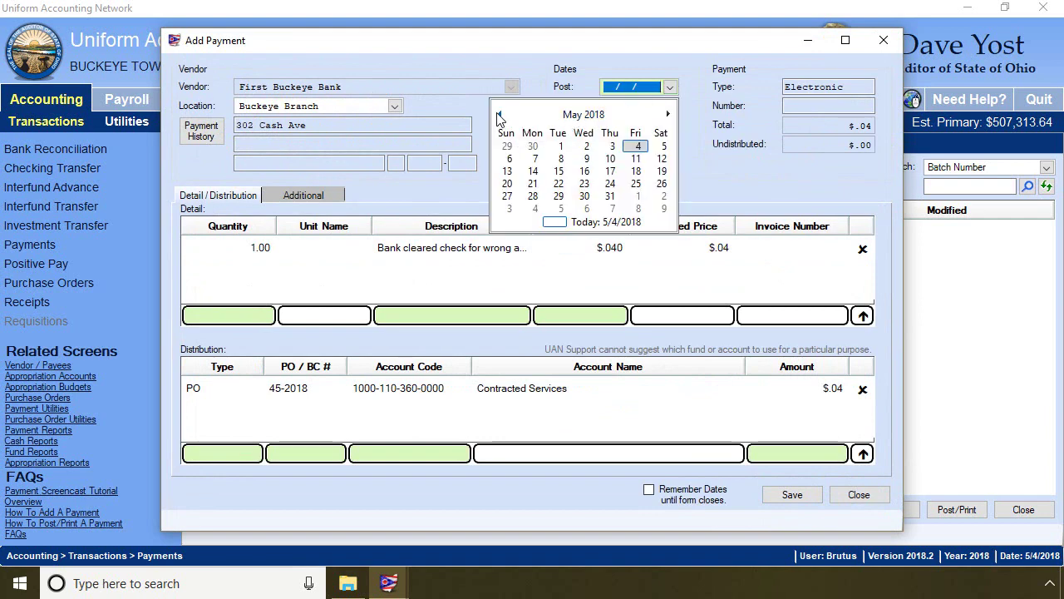
click(500, 114)
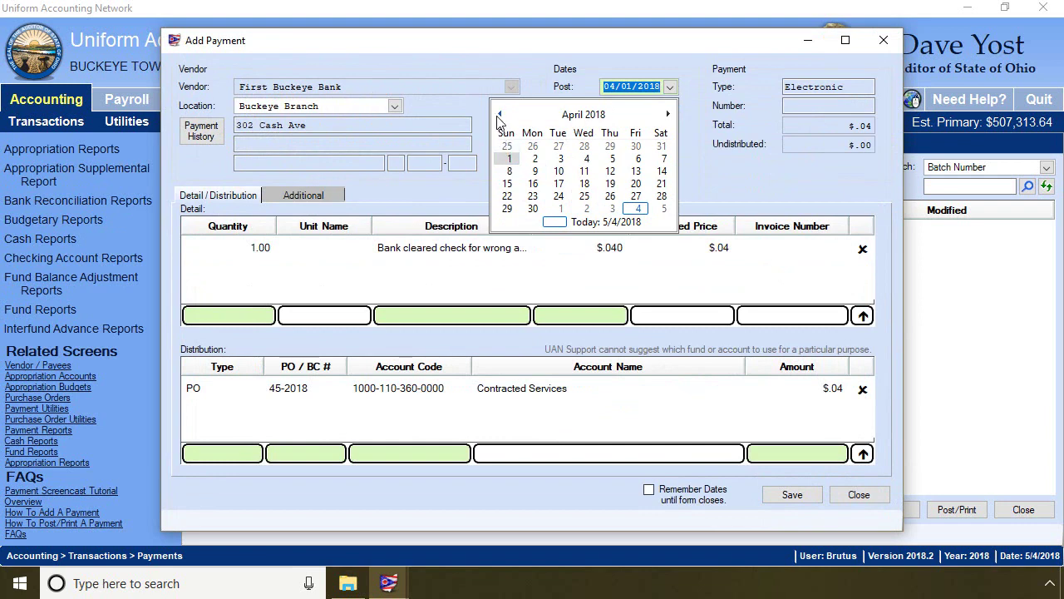
click(584, 197)
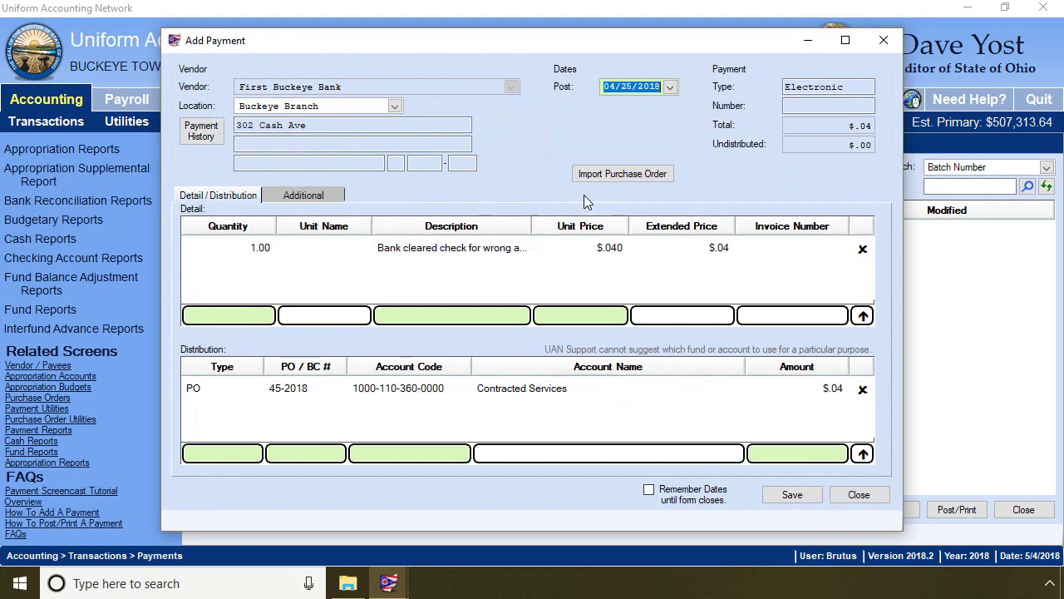
click(794, 496)
click(859, 495)
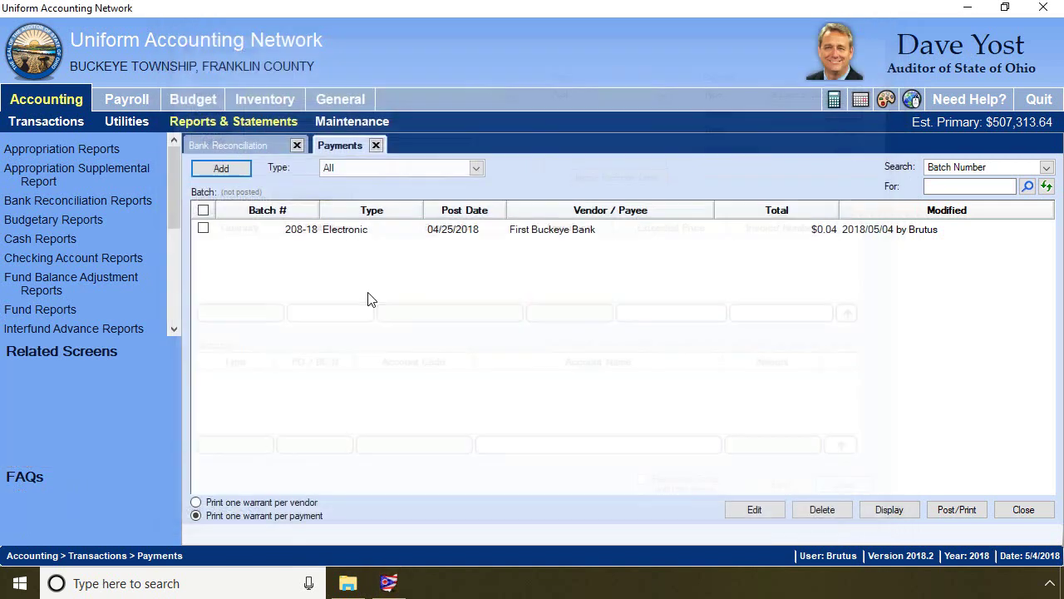
Post the $0.04 electronic payment to First Buckeye Bank.
click(203, 228)
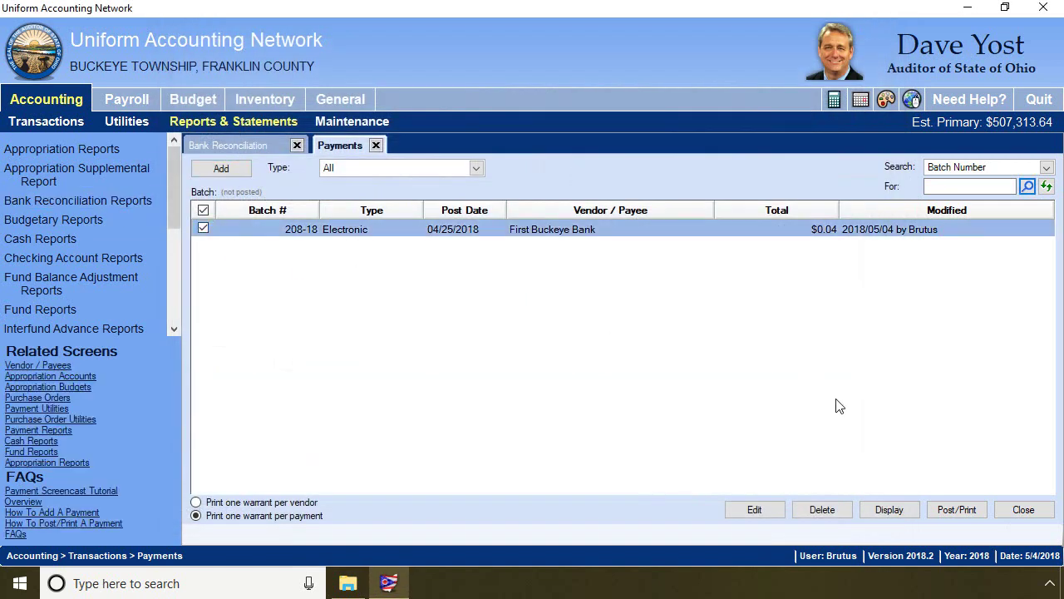
click(948, 509)
click(509, 350)
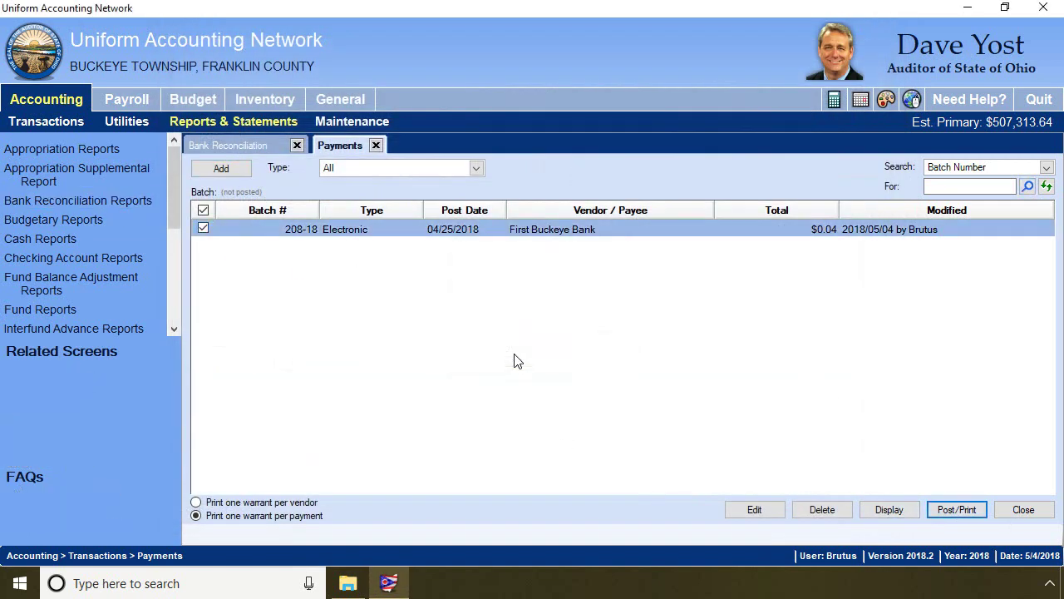
Reopen the unposted 04/30/2018 bank reconciliation for editing.
click(203, 229)
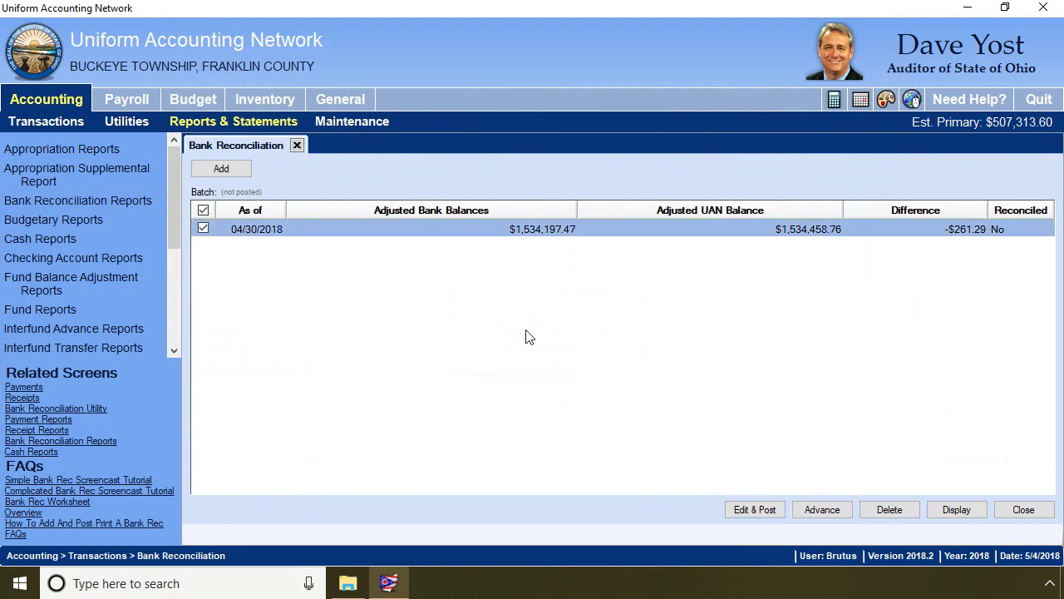
click(755, 509)
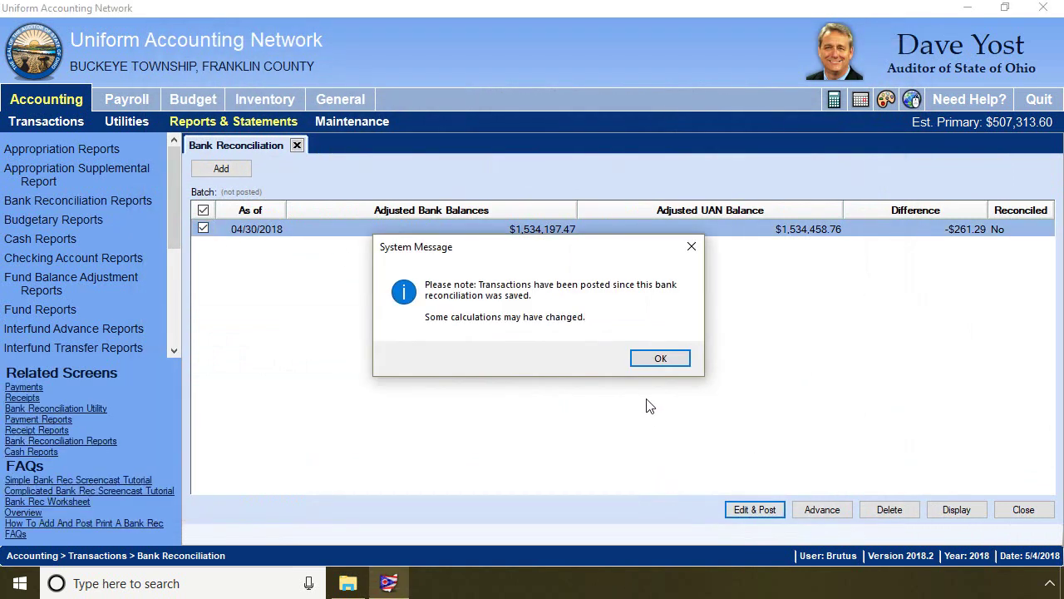
click(637, 359)
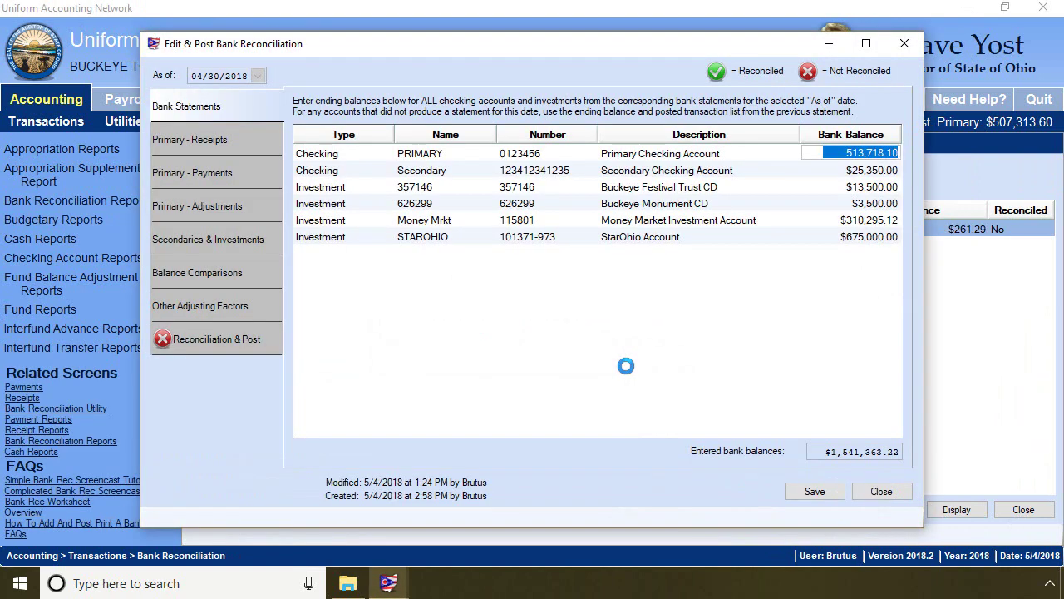
Mark Ring Telephone Co. warrant 4128 and the $0.04 First Buckeye Bank electronic payment as cleared, then save the reconciliation.
click(238, 172)
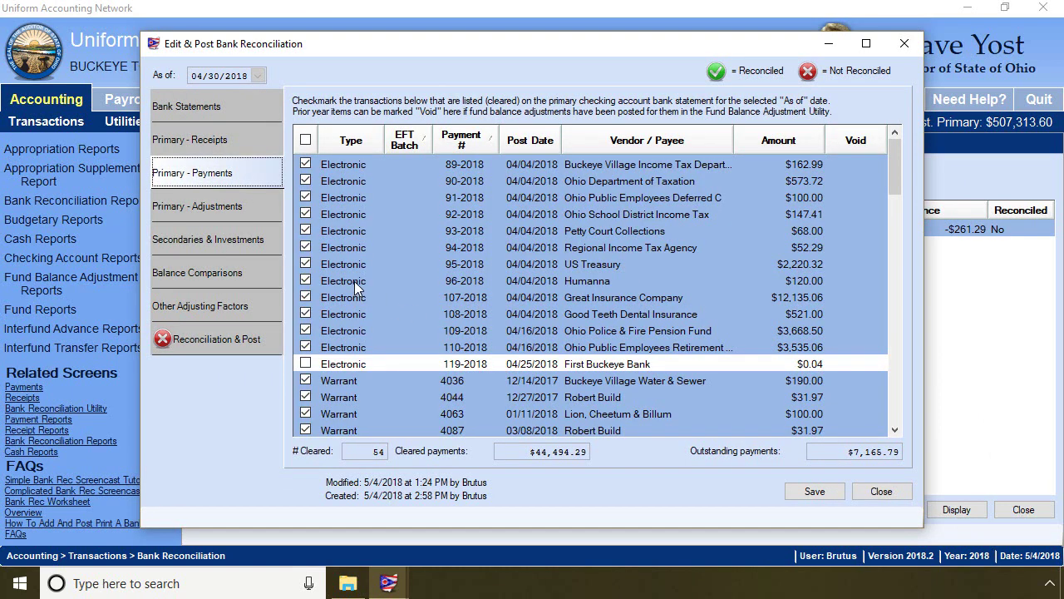
scroll(356, 281, down, 4)
scroll(359, 285, down, 4)
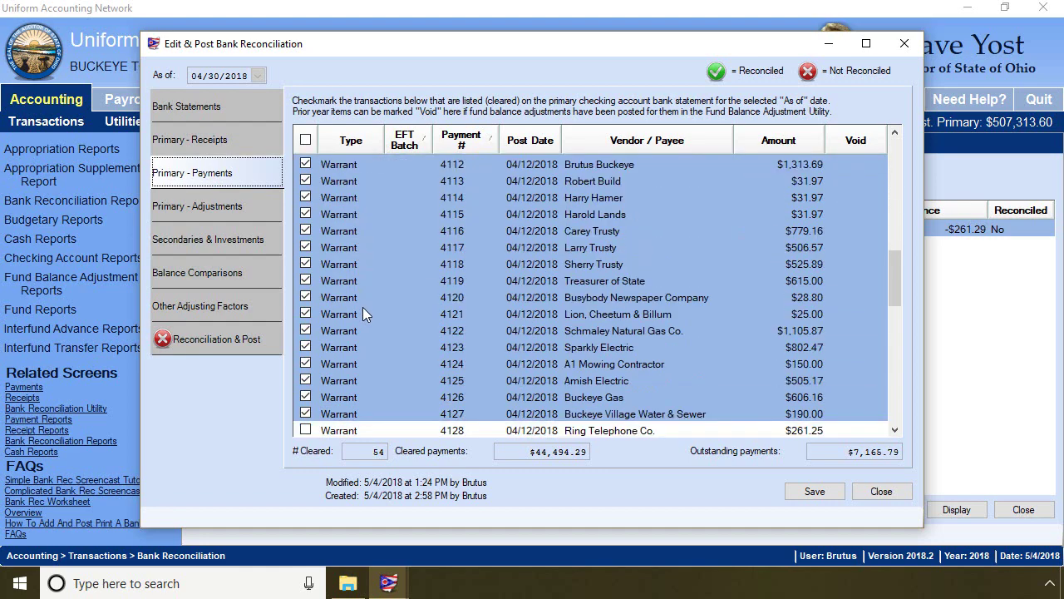
scroll(362, 314, down, 3)
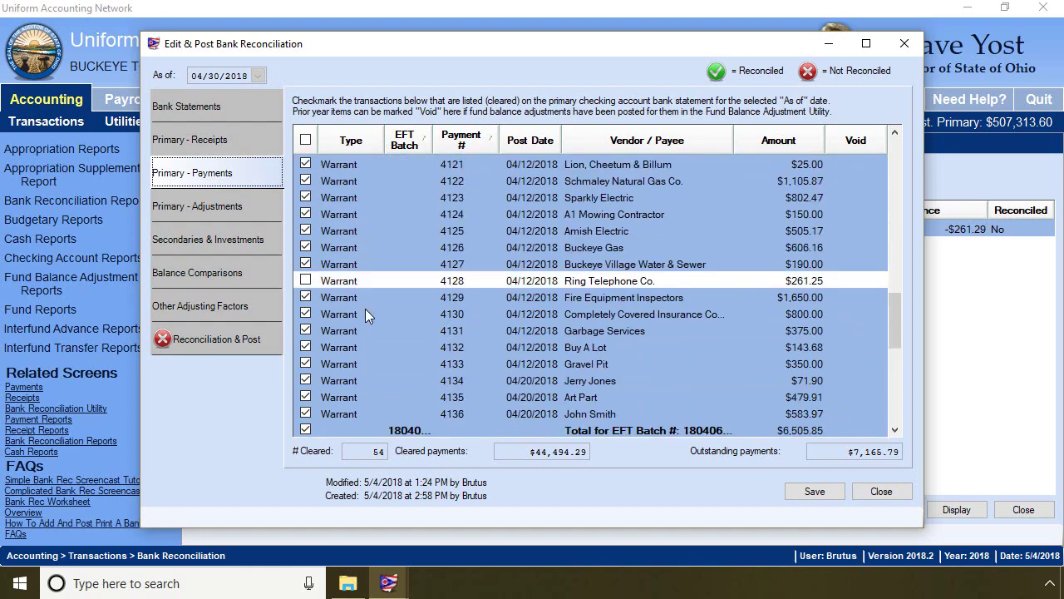
click(306, 280)
scroll(323, 283, up, 8)
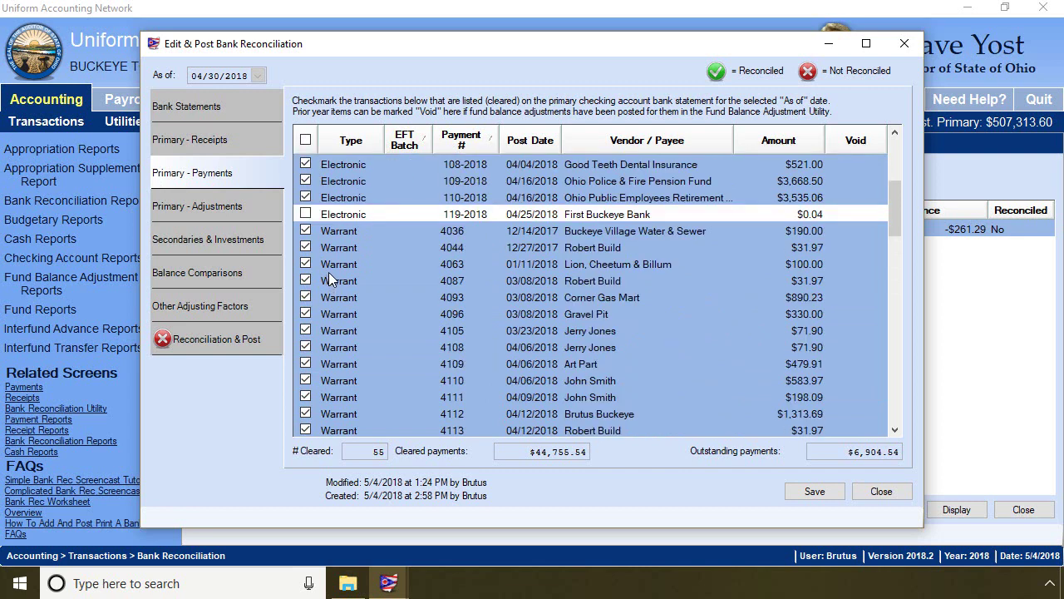
click(305, 214)
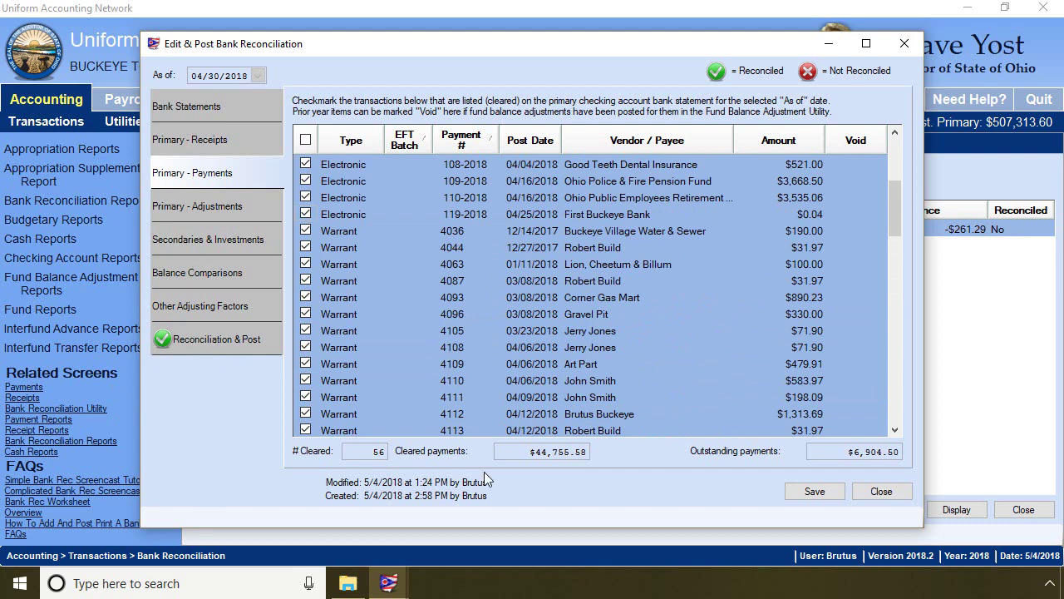
click(813, 492)
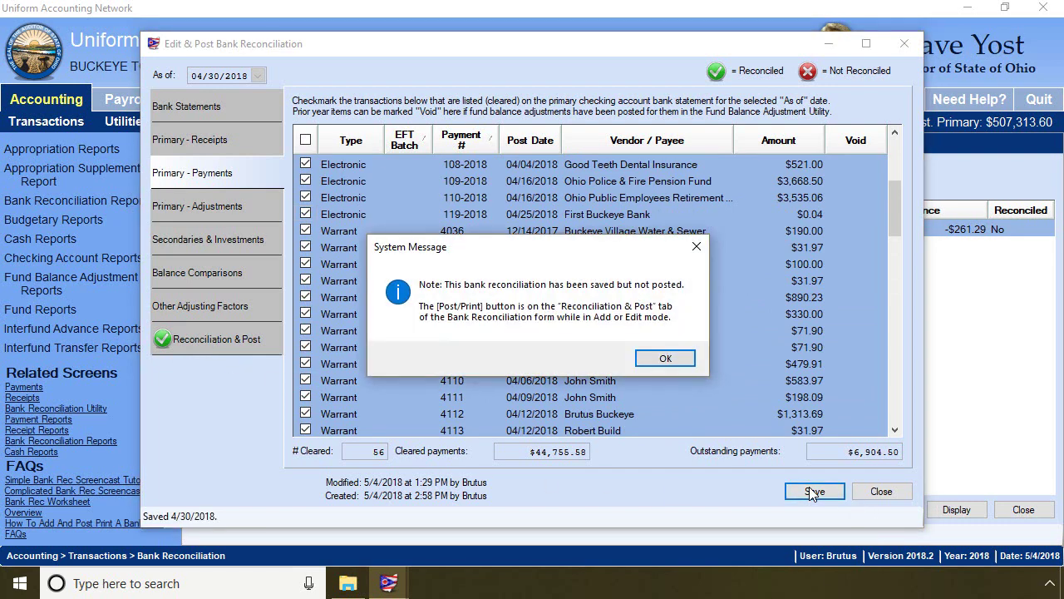
click(666, 358)
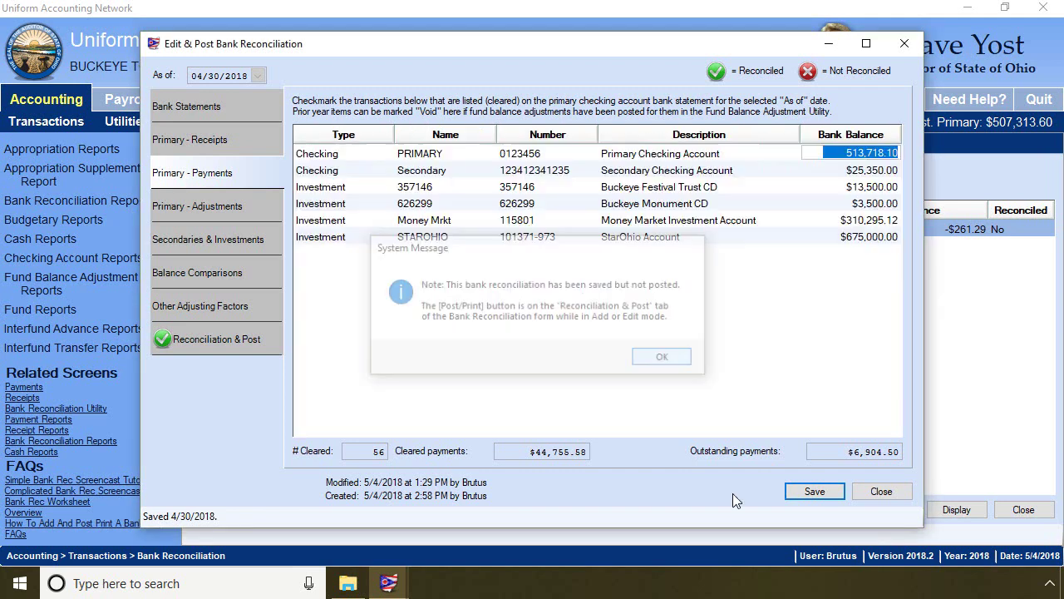